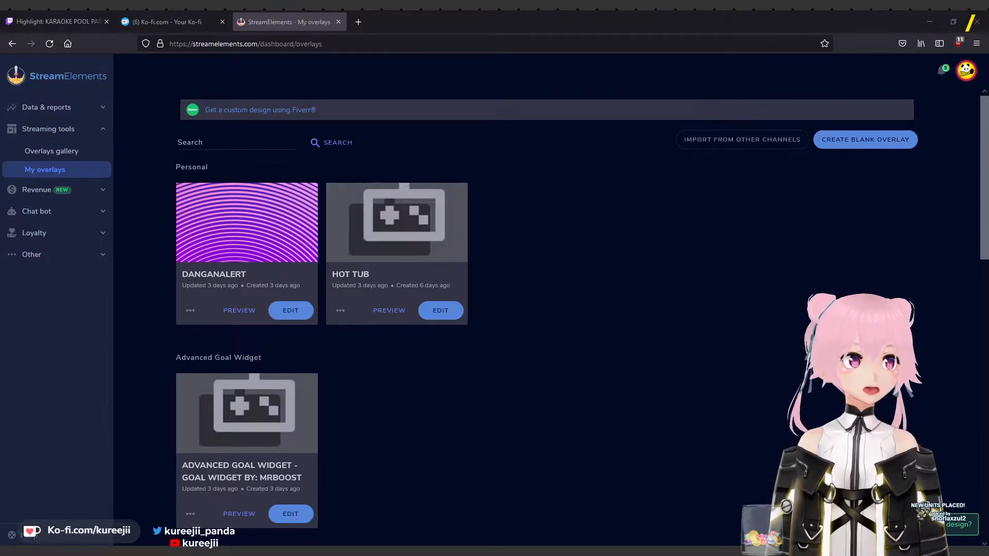
# Search the web for "streamelements hype cup" in a new tab, open the StreamElements HypeCup Tutorial video and skim through it.
pyautogui.click(358, 22)
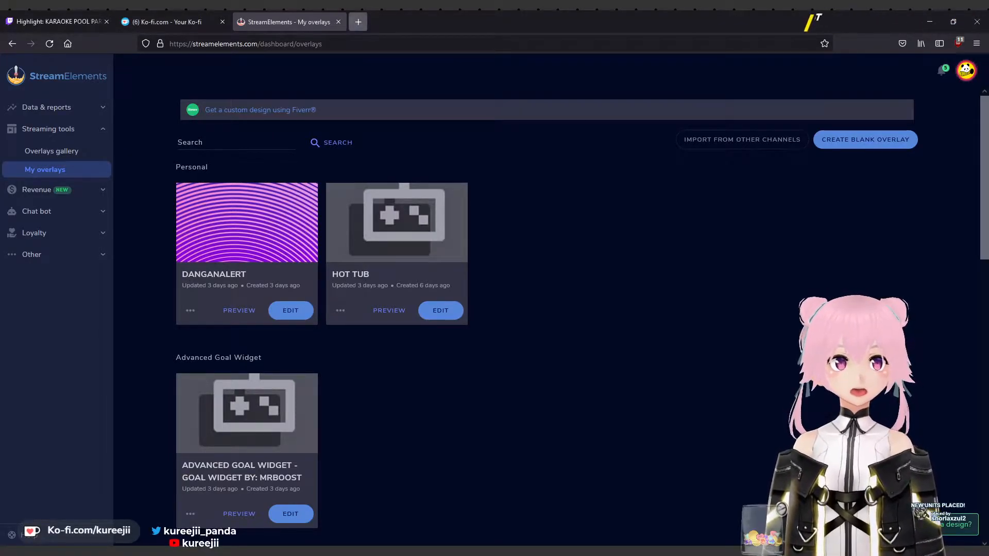
pyautogui.write('streamel')
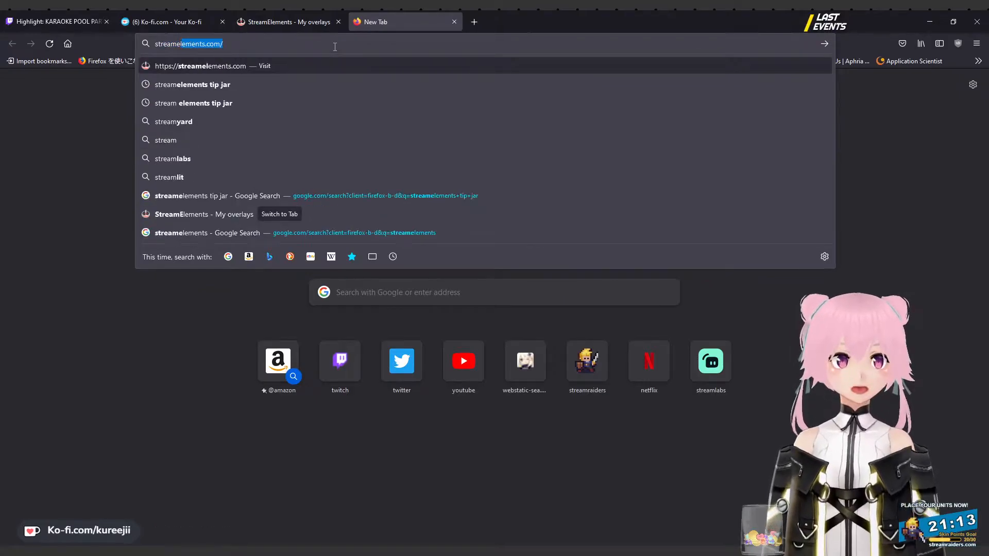
pyautogui.write('ements hype cup')
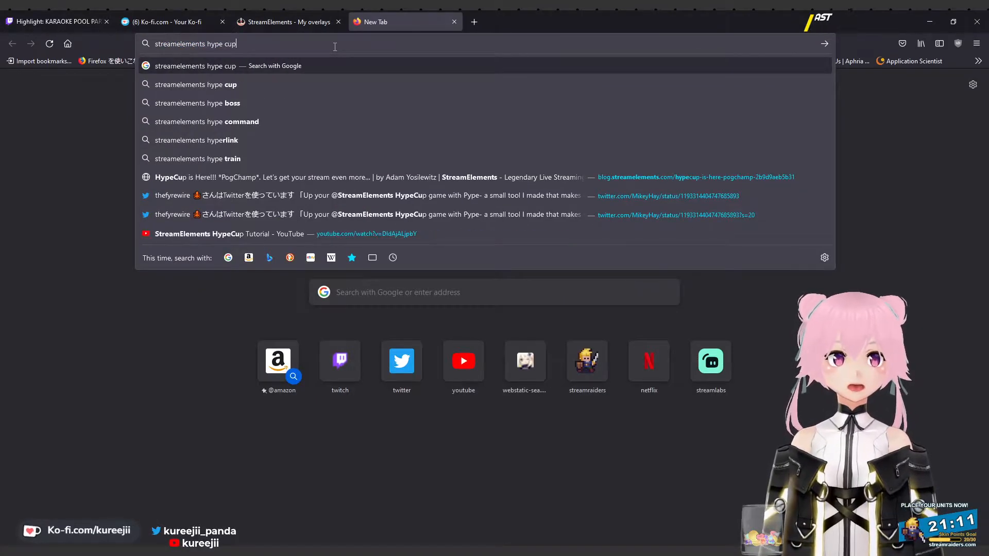
pyautogui.press('Return')
pyautogui.click(213, 179)
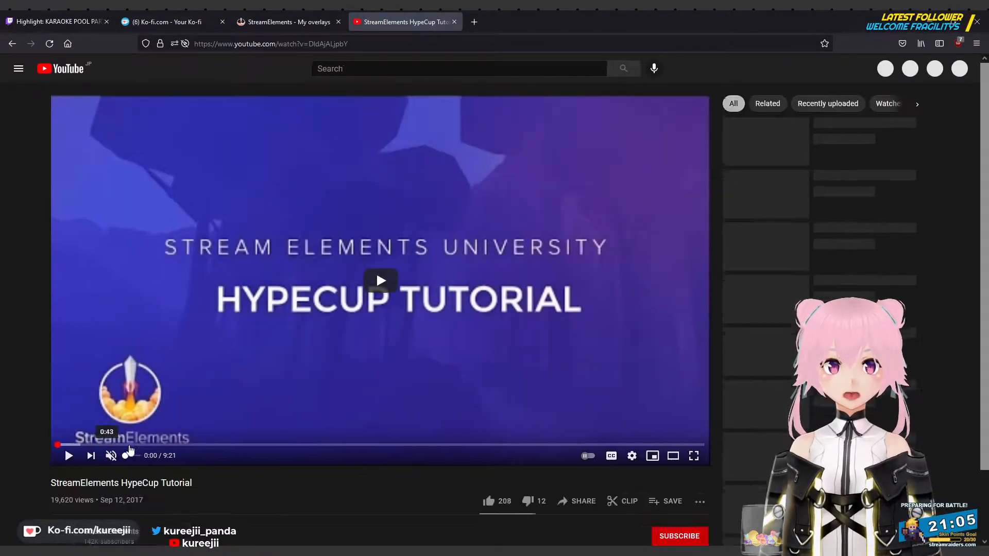
pyautogui.click(217, 444)
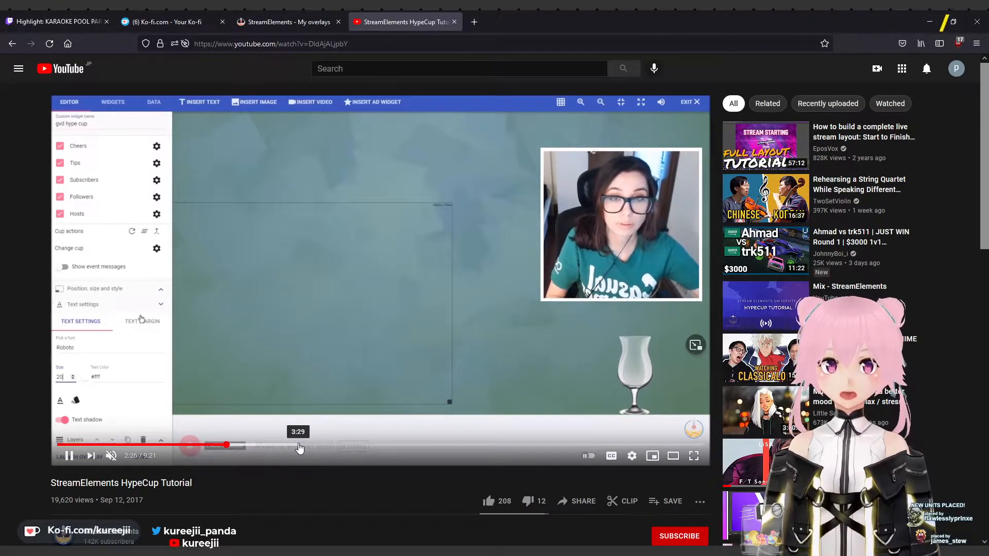
pyautogui.click(327, 446)
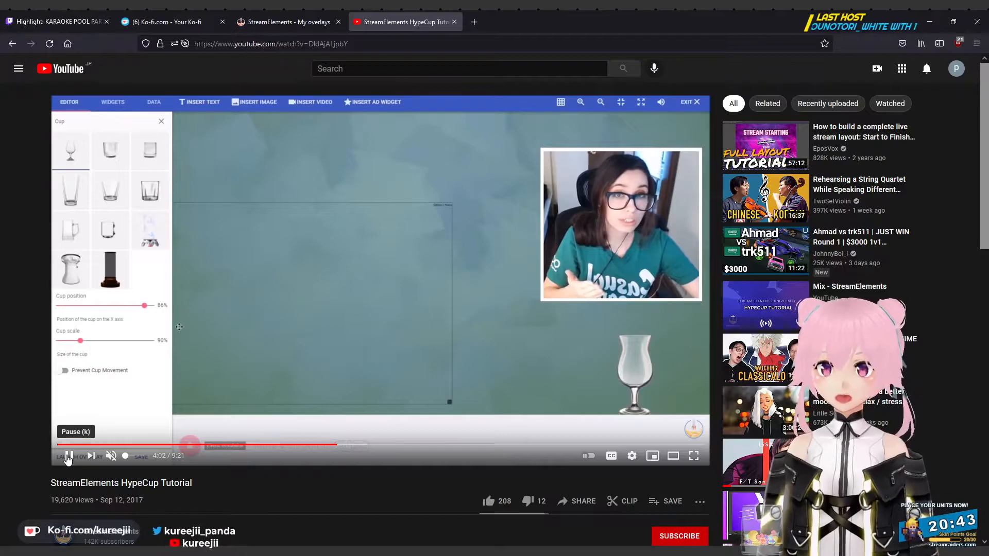
# Open the HOT TUB overlay for editing in StreamElements, close the tutorial video and select the HypeCup 1 layer.
pyautogui.click(282, 23)
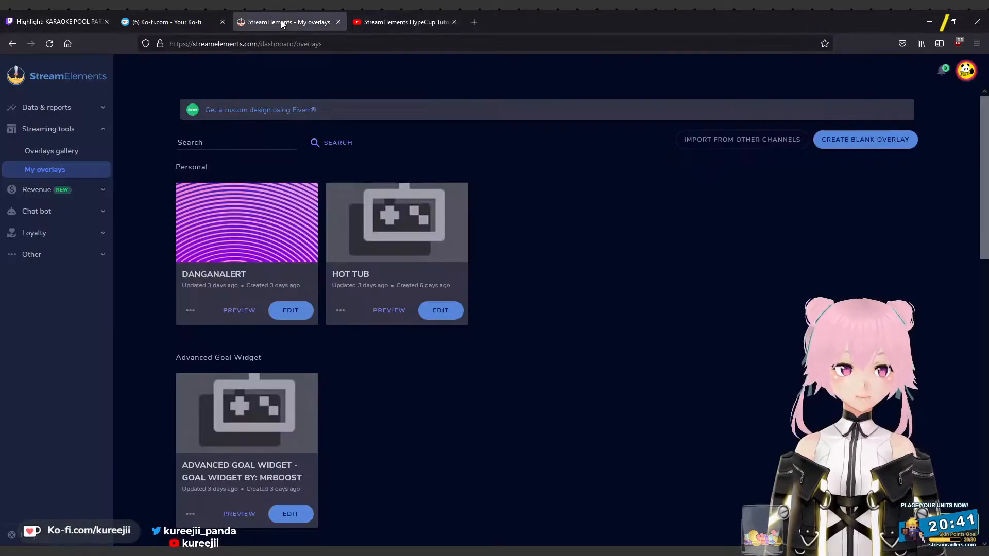
pyautogui.click(444, 312)
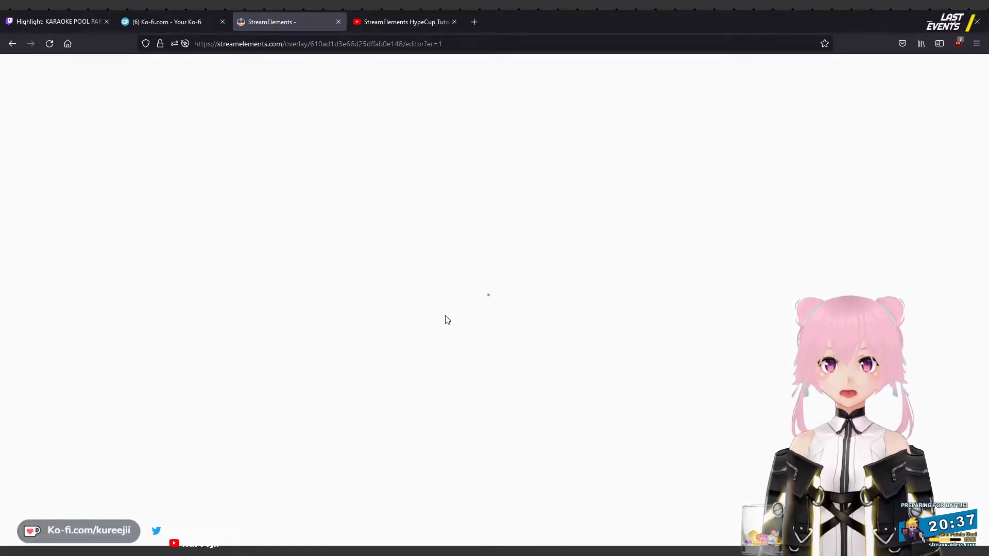
pyautogui.click(452, 23)
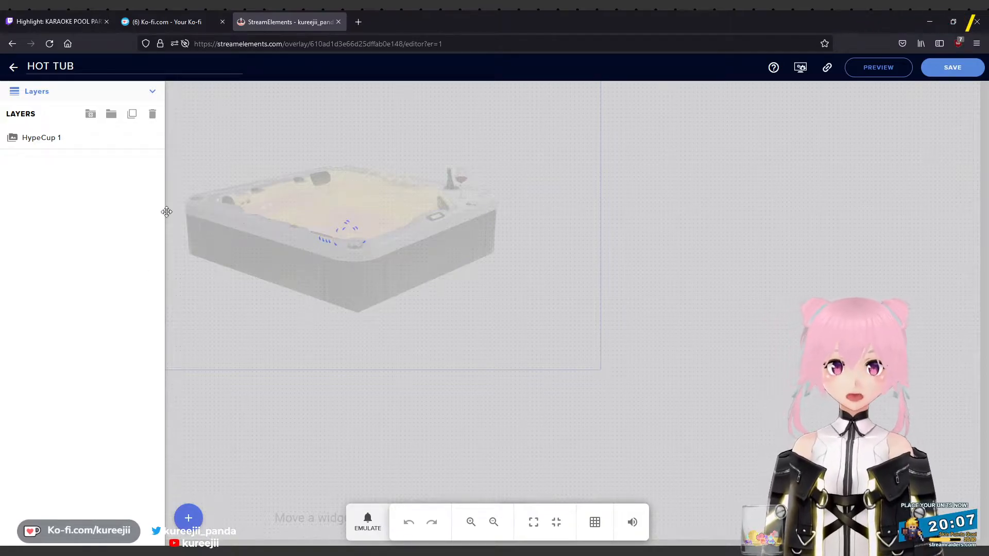
pyautogui.click(84, 139)
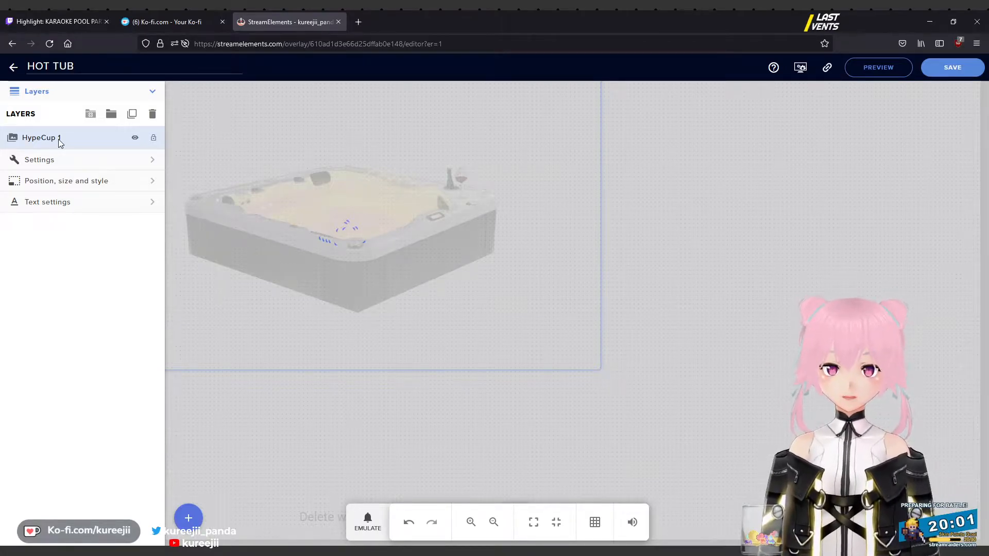
# Look over the event types that can be emulated on the overlay, including the tip event amounts.
pyautogui.click(368, 523)
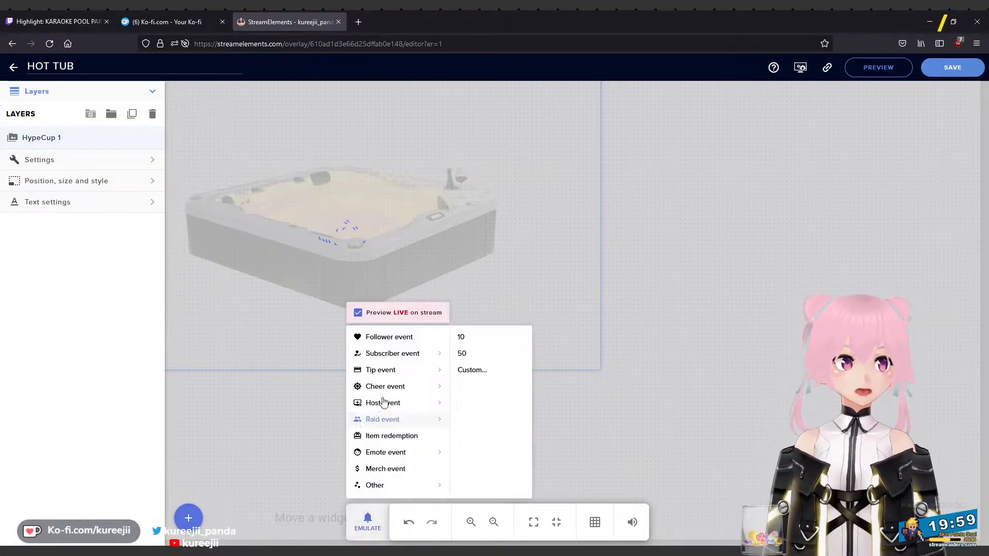
pyautogui.moveTo(387, 392)
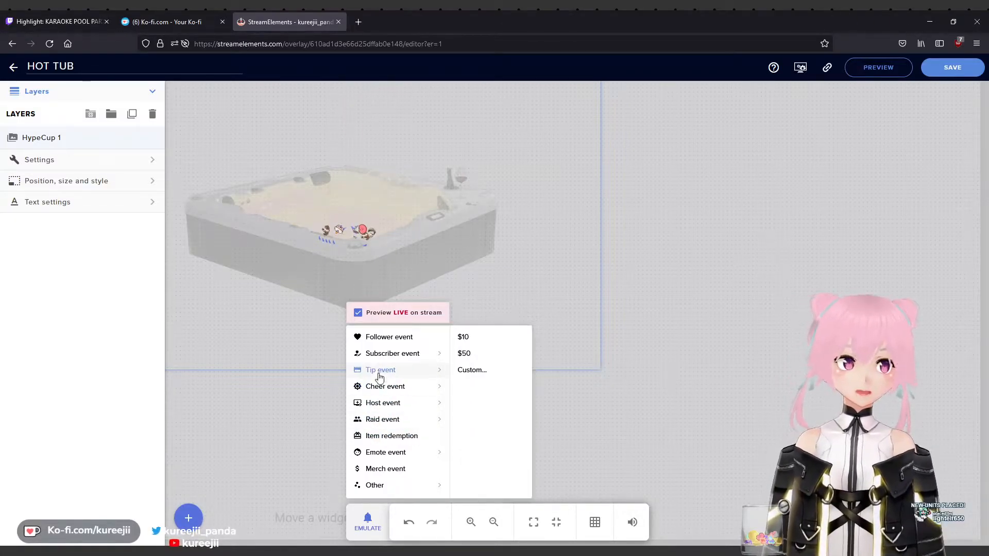
pyautogui.click(629, 275)
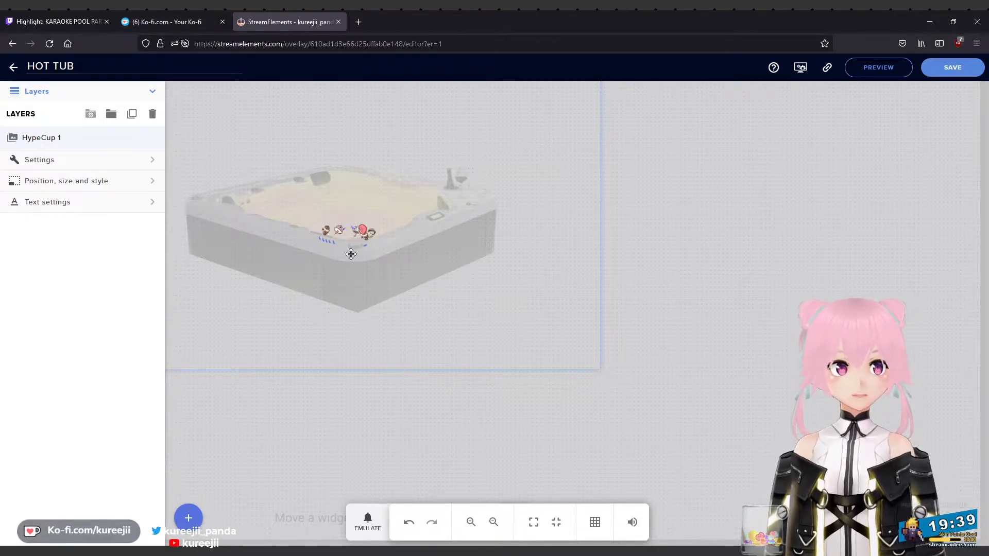
# Browse the cup designs in the HypeCup widget's settings and change the cup to the stemmed glass.
pyautogui.click(118, 159)
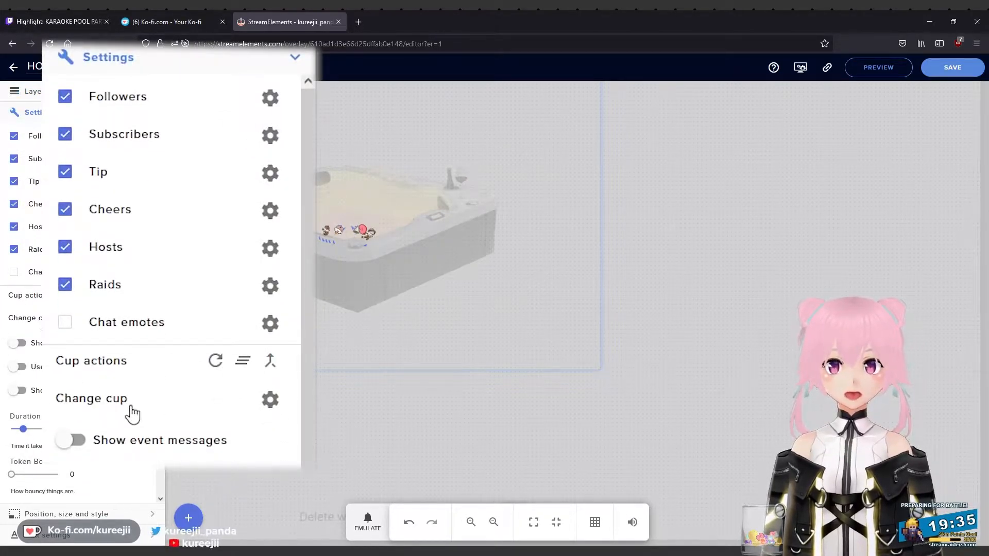
pyautogui.click(273, 402)
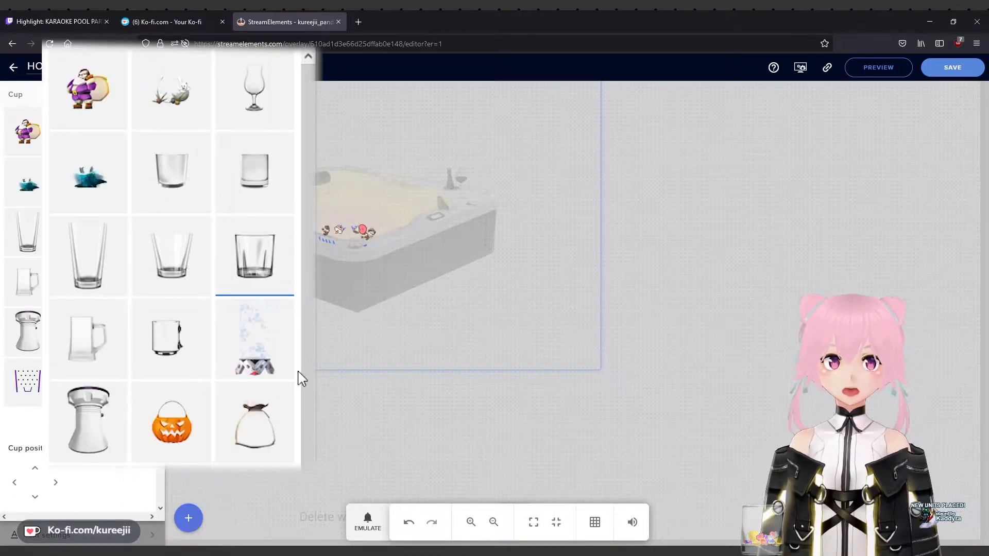
pyautogui.scroll(-3, 307, 372)
pyautogui.scroll(3, 290, 180)
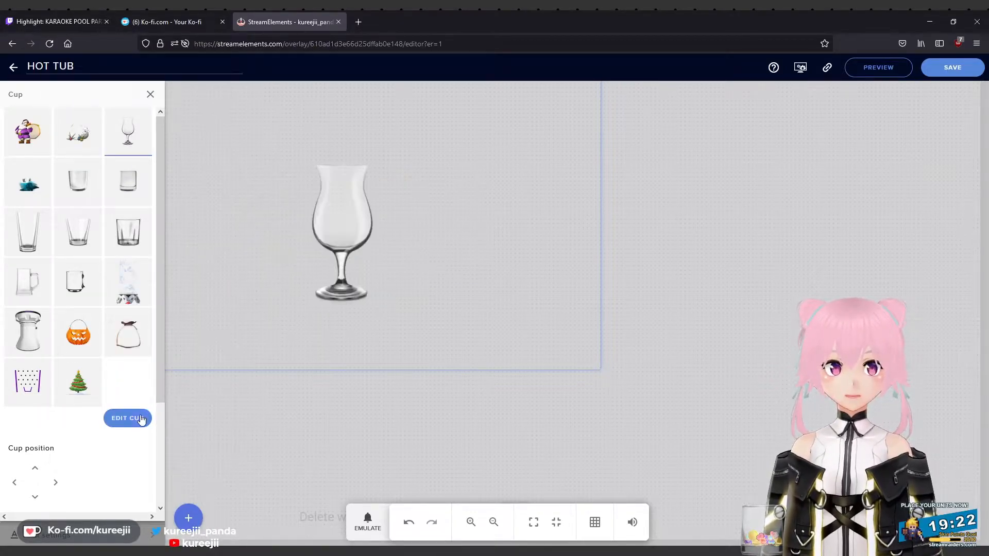
# Examine the stemmed glass's foreground image, background image and wireframe settings, then leave the cup options.
pyautogui.click(128, 417)
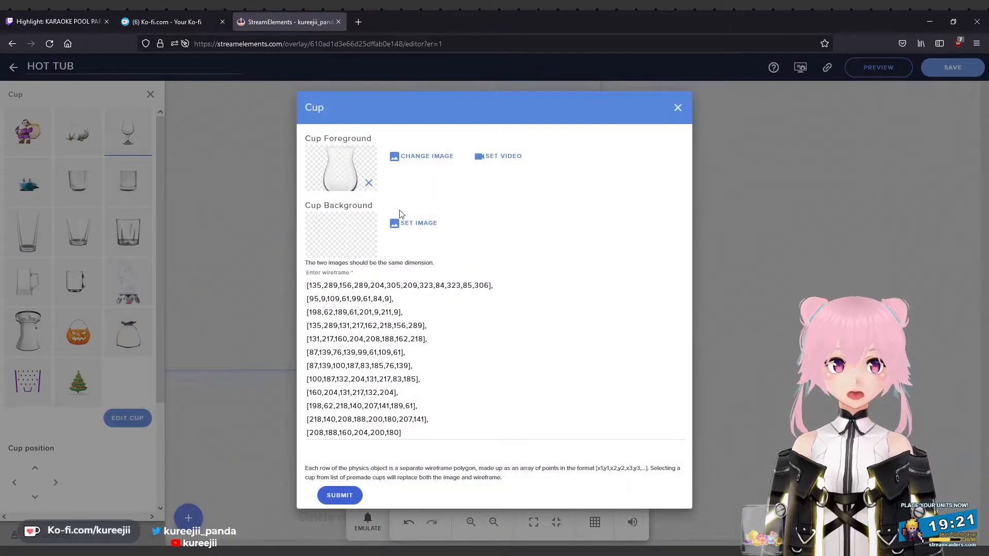
pyautogui.click(678, 107)
pyautogui.click(150, 95)
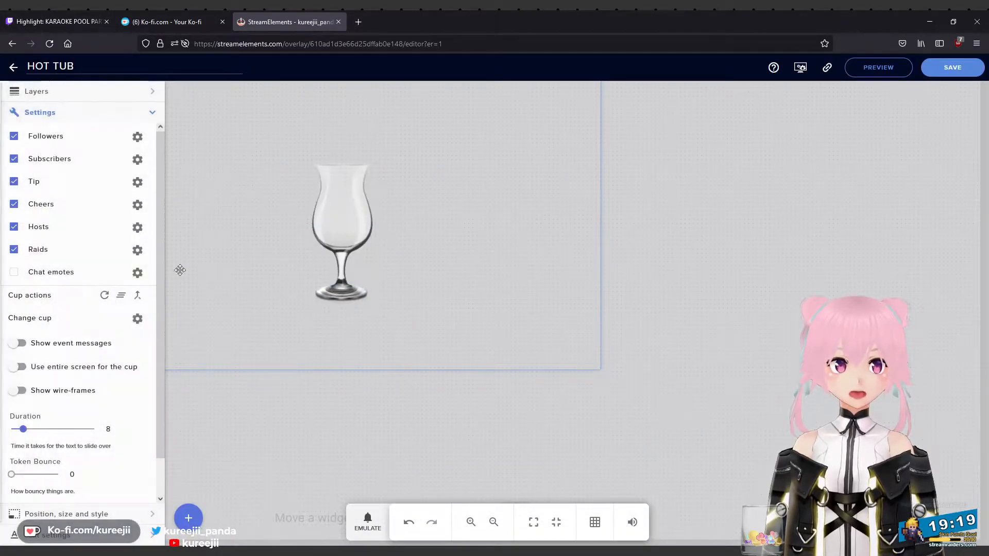
# Reset the cup, remove the stemmed glass's foreground image and replace it with the uploaded hot tub image.
pyautogui.click(104, 299)
pyautogui.click(137, 319)
pyautogui.scroll(-3, 135, 360)
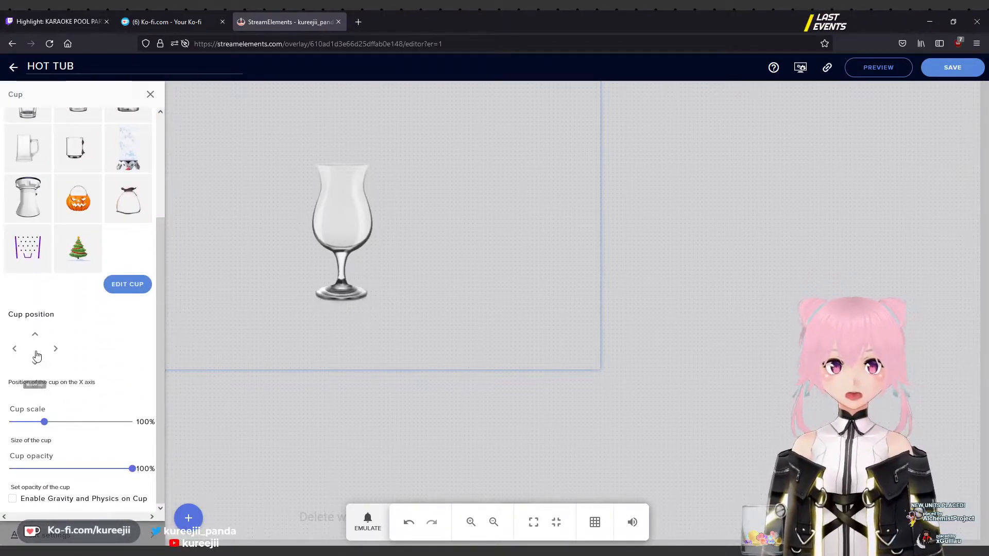
pyautogui.click(134, 290)
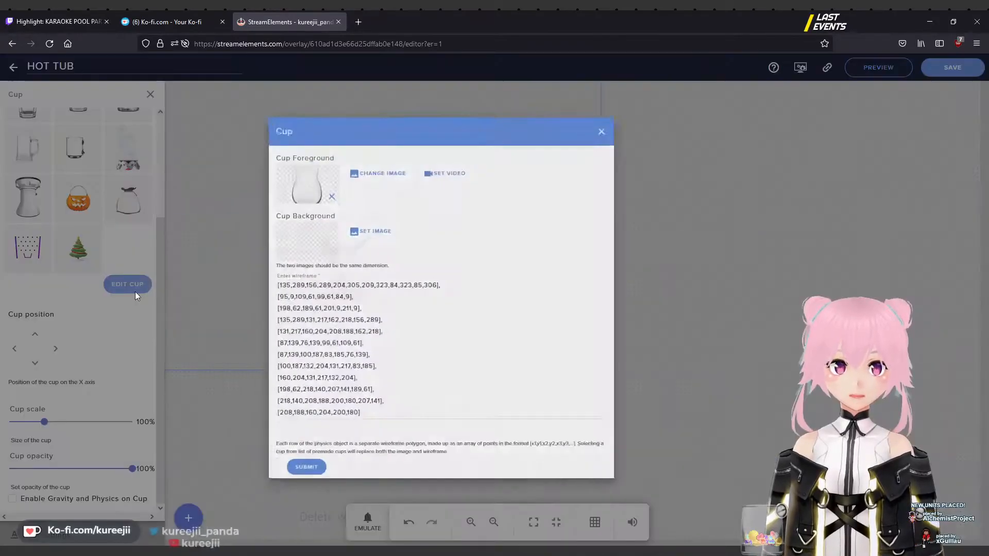
pyautogui.click(368, 183)
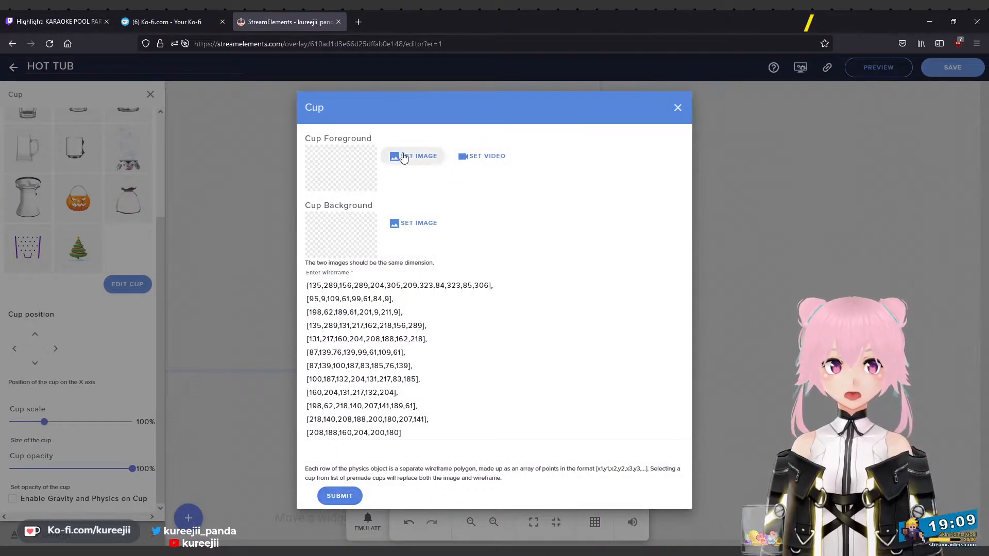
pyautogui.click(412, 157)
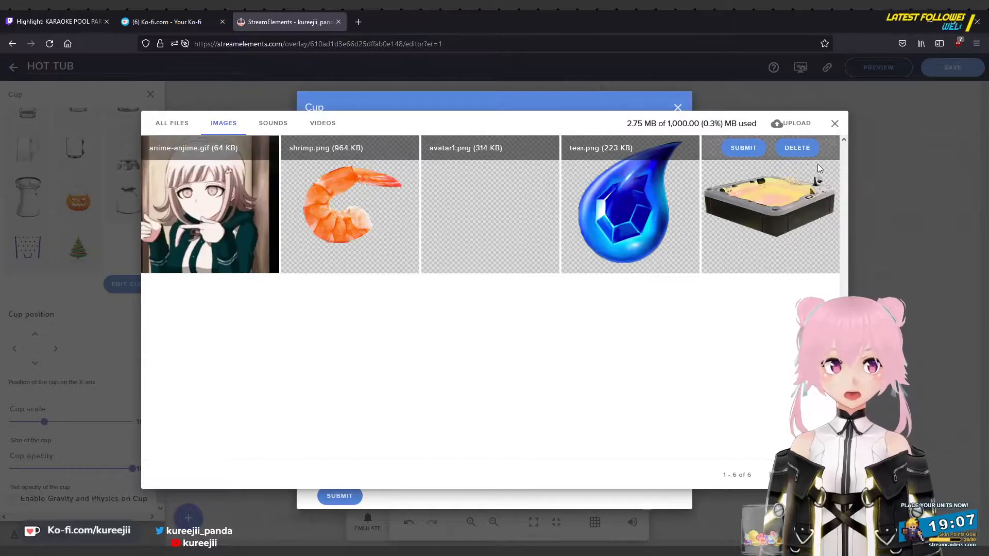
pyautogui.click(740, 150)
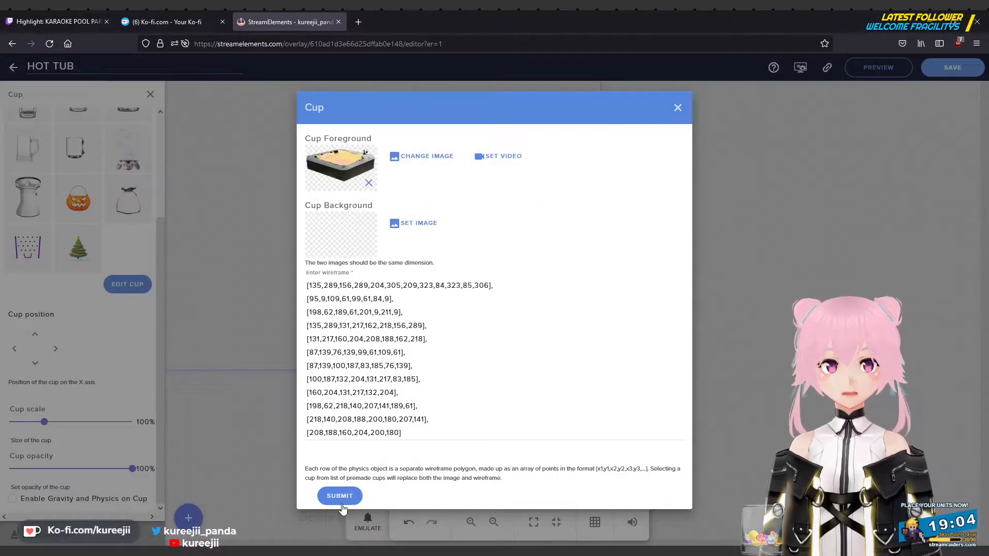
pyautogui.click(342, 508)
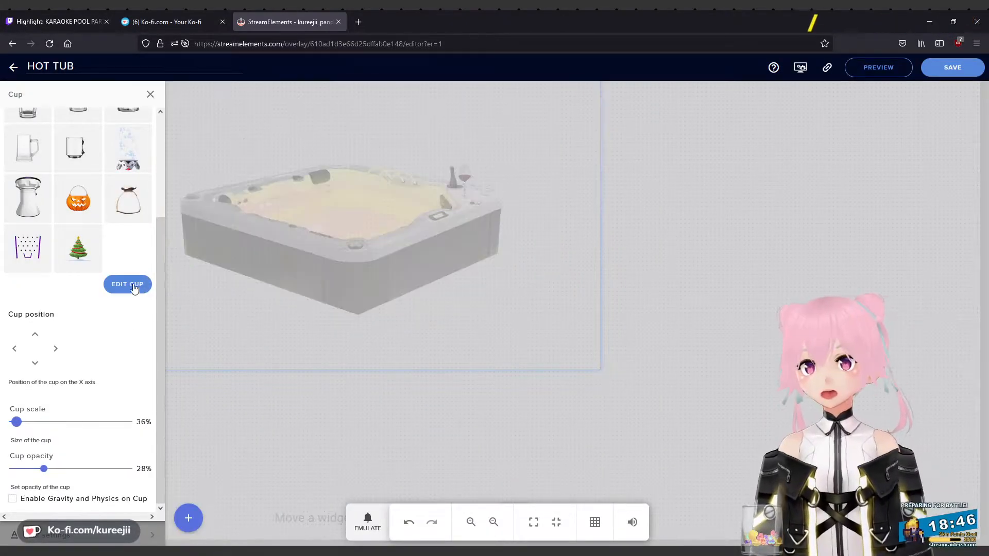
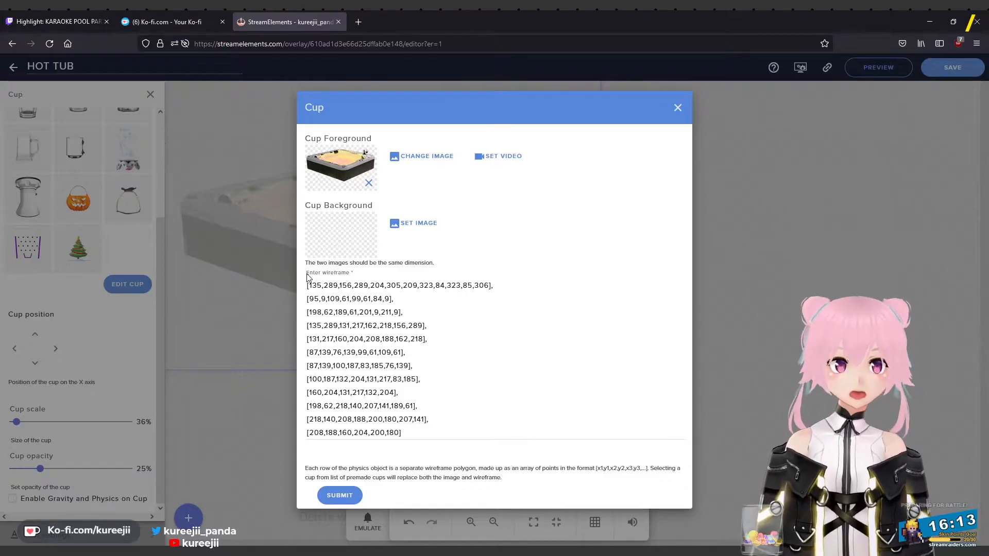
# Examine the wireframe coordinates in the hot tub cup's settings, including the first point value in the first row.
pyautogui.click(390, 341)
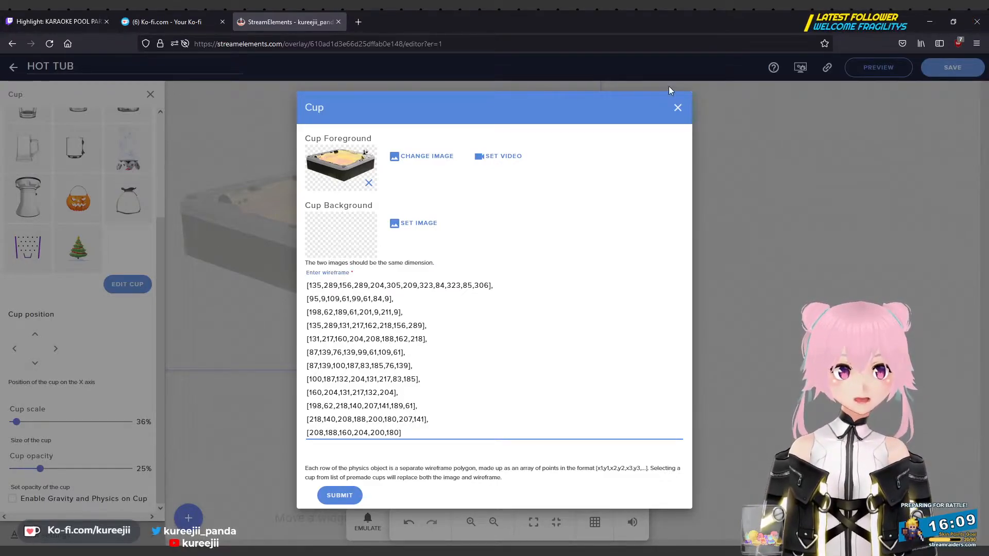
pyautogui.click(670, 112)
pyautogui.scroll(3, 109, 168)
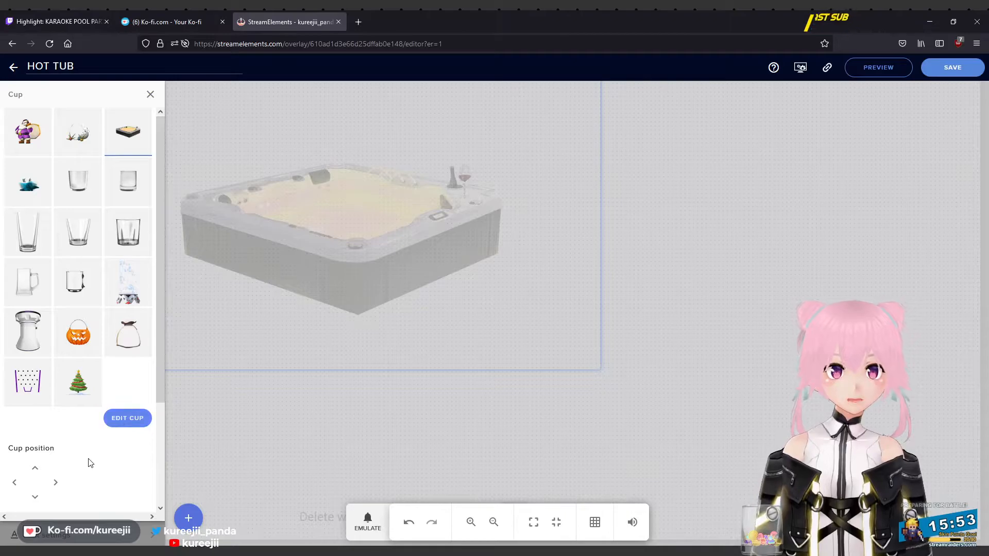
pyautogui.click(132, 417)
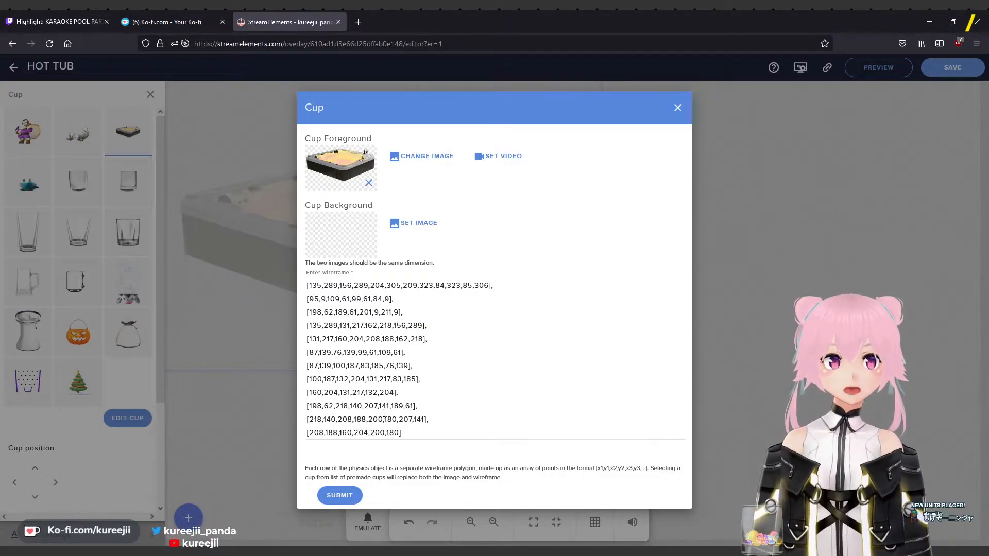
pyautogui.moveTo(406, 434); pyautogui.dragTo(287, 283)
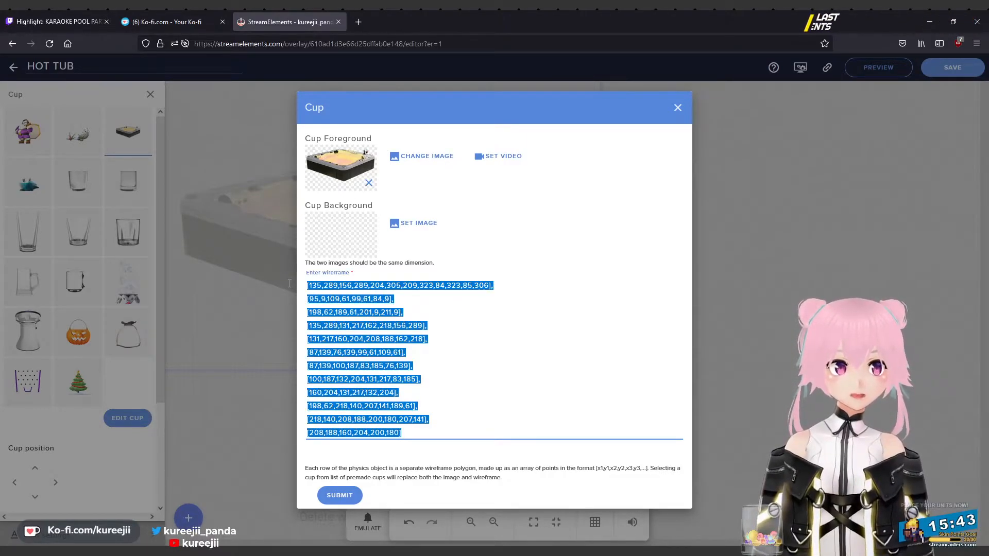
pyautogui.click(341, 306)
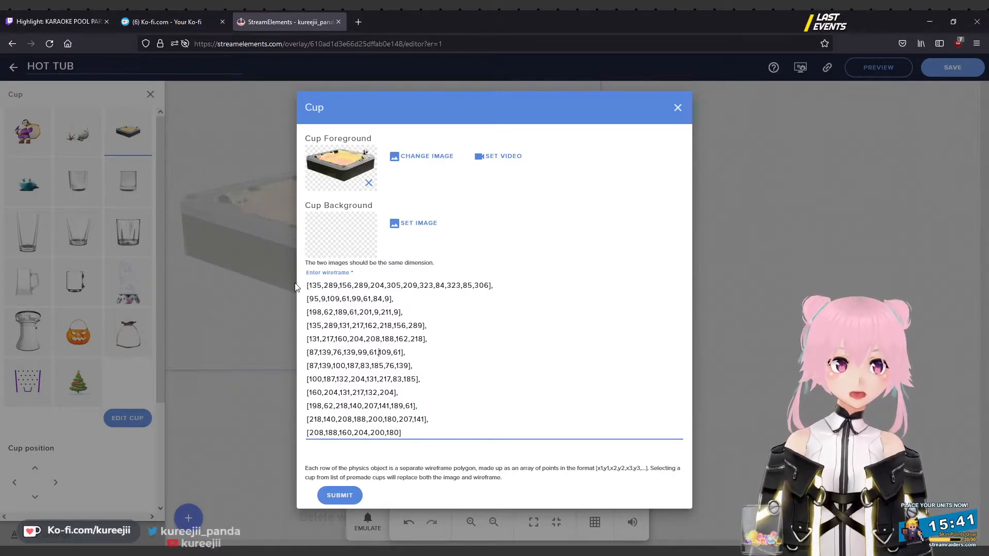
pyautogui.moveTo(308, 285); pyautogui.dragTo(400, 452)
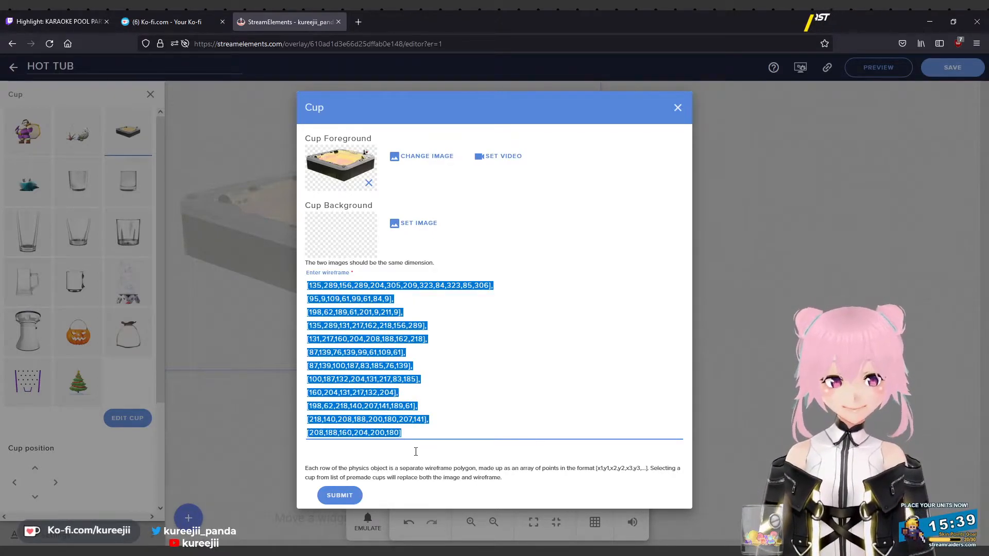
pyautogui.click(383, 346)
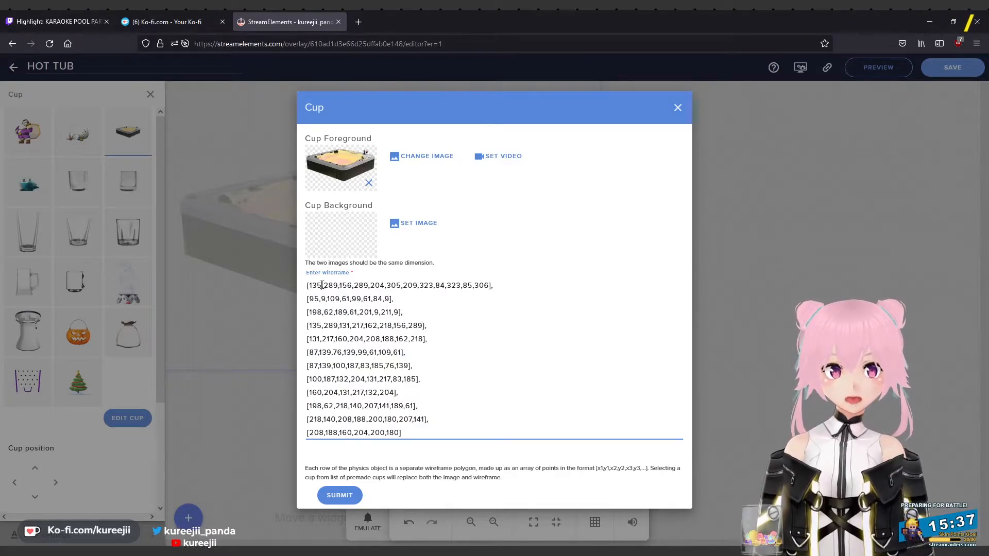
pyautogui.doubleClick(315, 285)
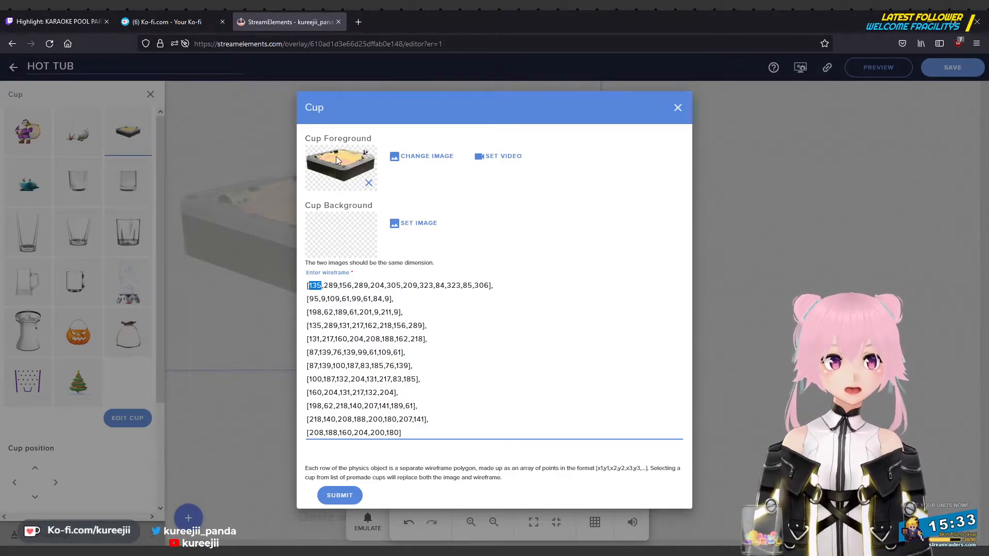
pyautogui.moveTo(399, 451); pyautogui.dragTo(298, 281)
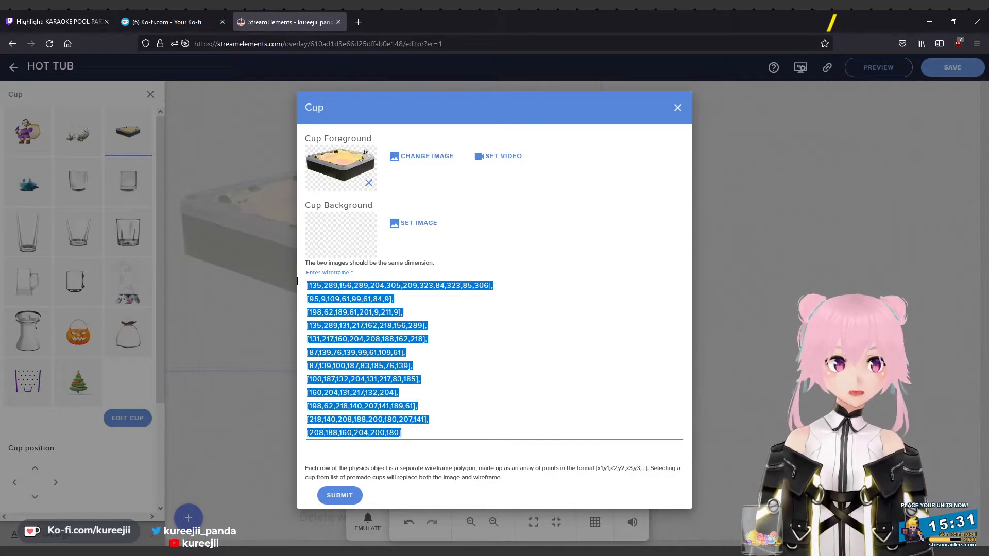
pyautogui.click(432, 351)
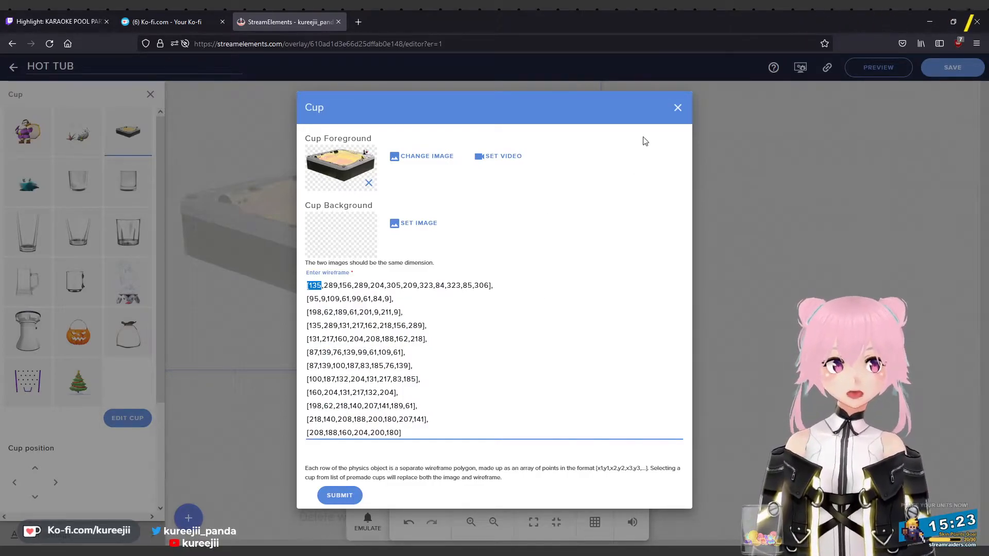
# Leave the cup options, browse the event types available for emulation, and re-examine the hot tub cup's wireframe settings.
pyautogui.click(678, 107)
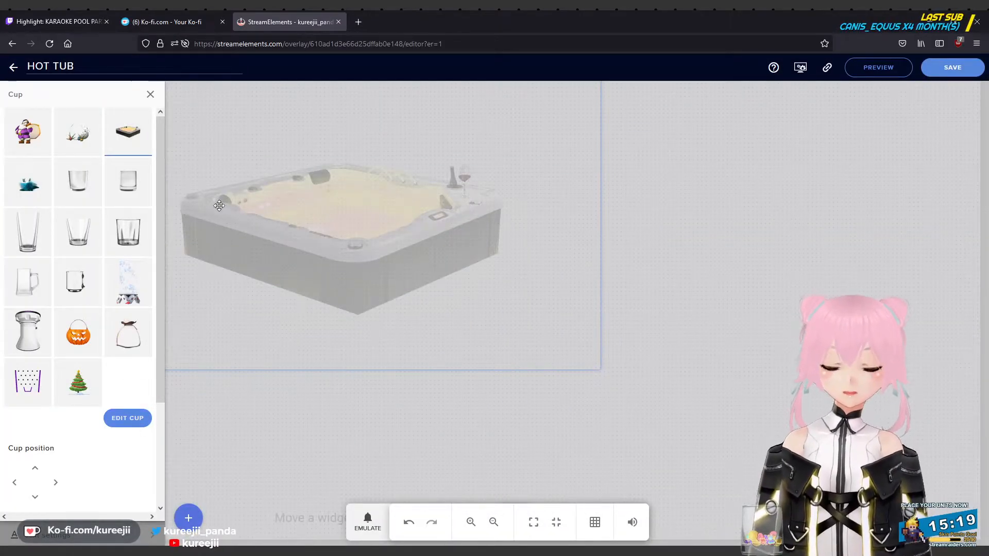
pyautogui.click(367, 522)
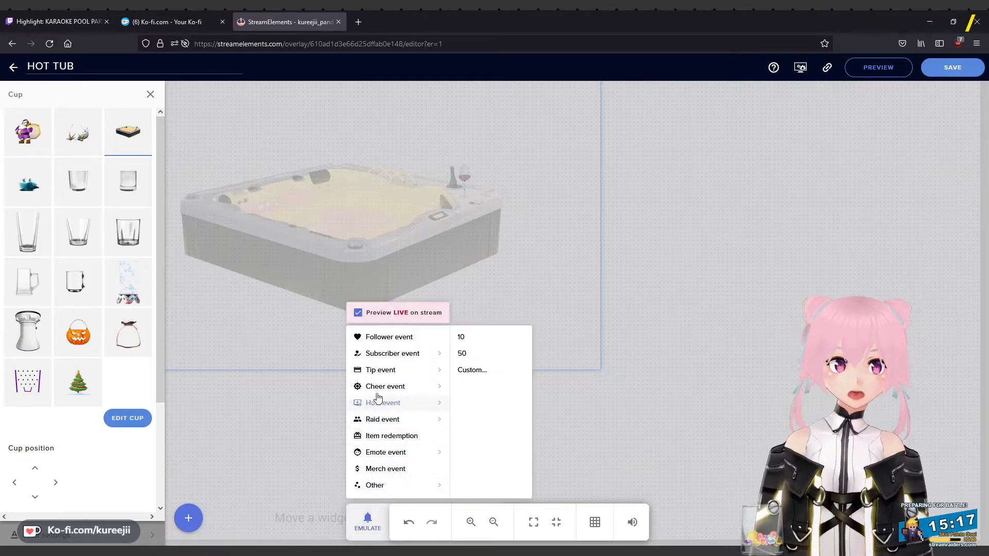
pyautogui.moveTo(384, 388)
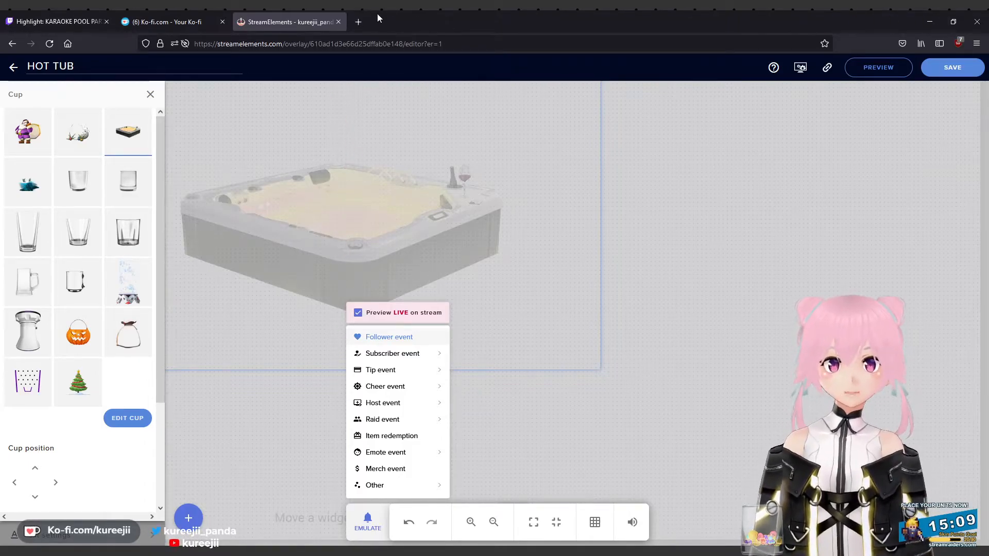
pyautogui.click(172, 438)
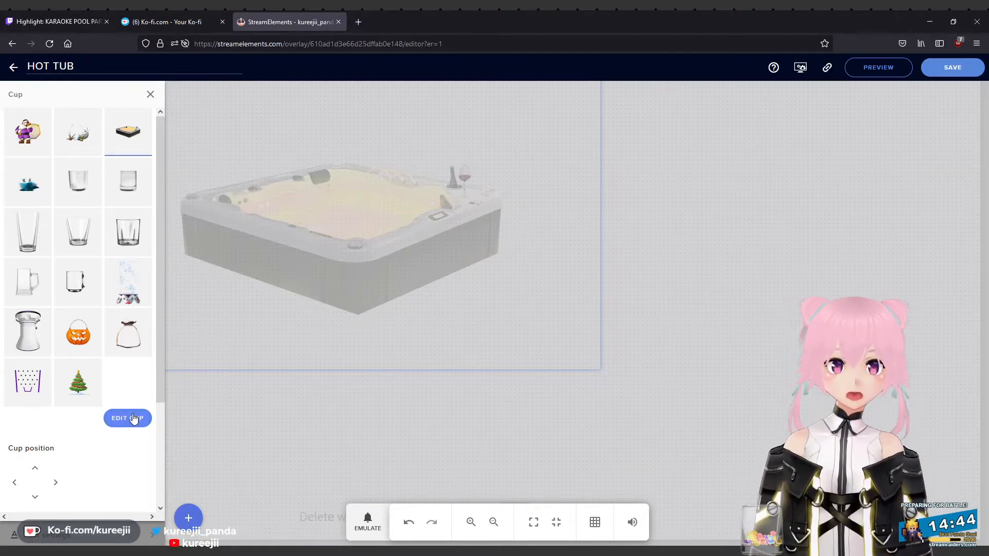
pyautogui.click(133, 419)
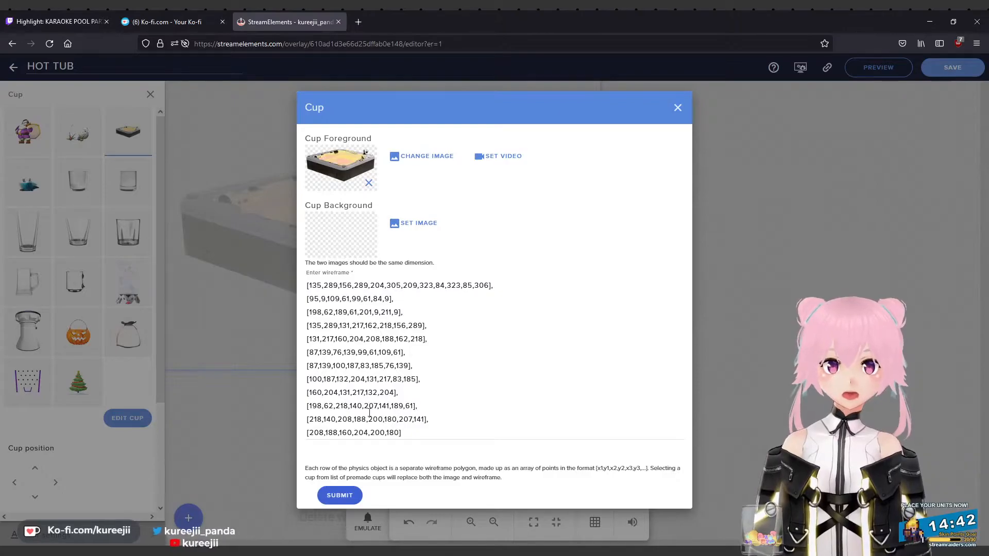
pyautogui.click(678, 108)
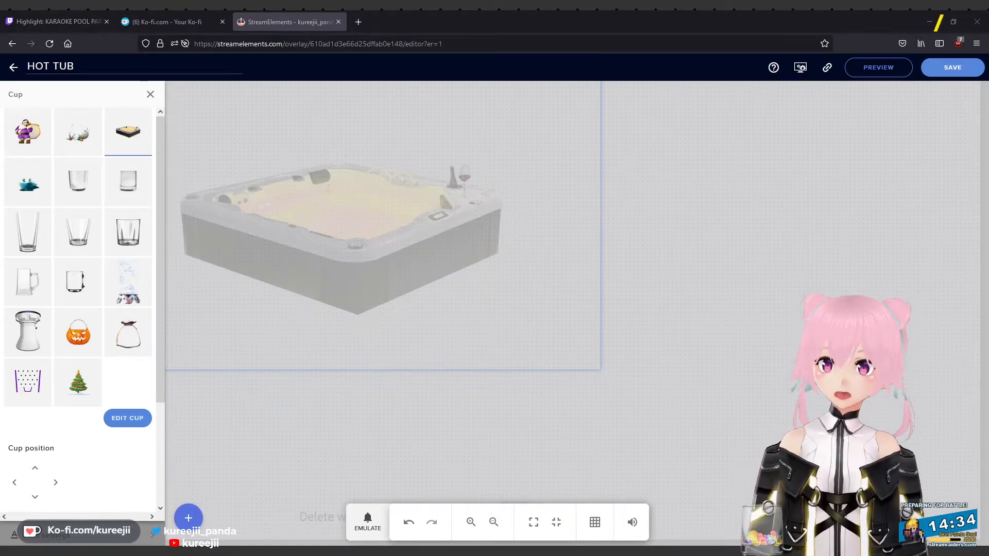
# Open thefyrewire's Twitter profile in the browser and read through the bio and pinned tweet.
pyautogui.click(378, 23)
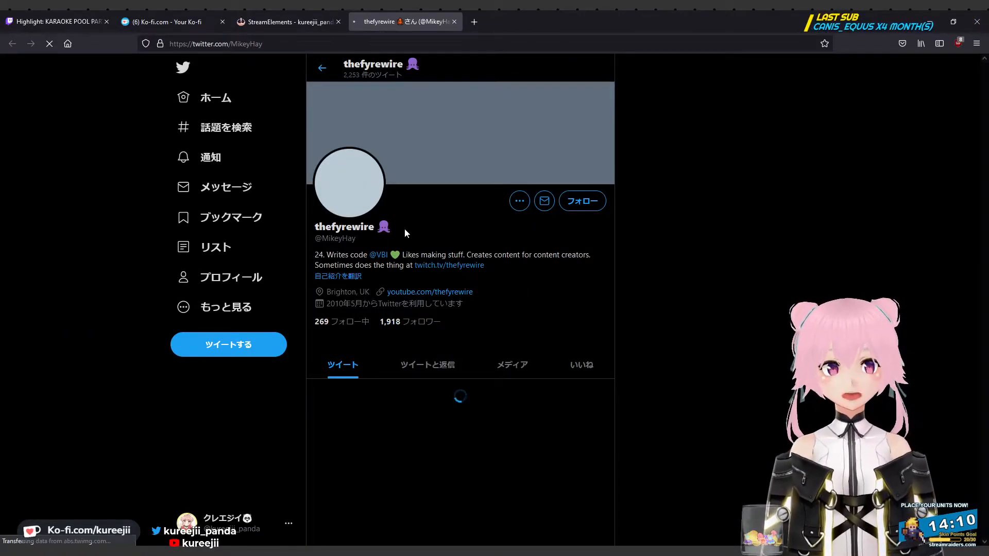
pyautogui.moveTo(379, 227); pyautogui.dragTo(314, 225)
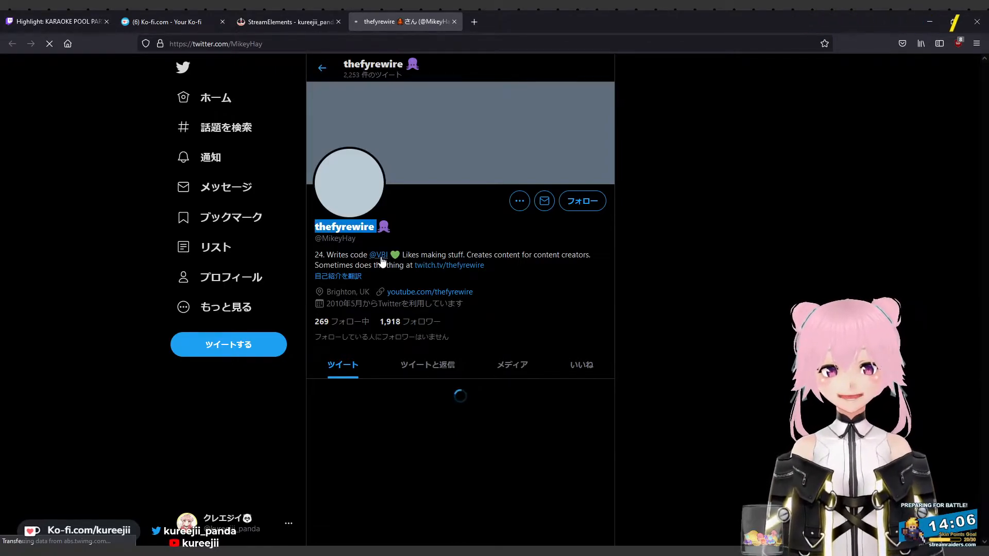
pyautogui.moveTo(337, 255); pyautogui.dragTo(367, 255)
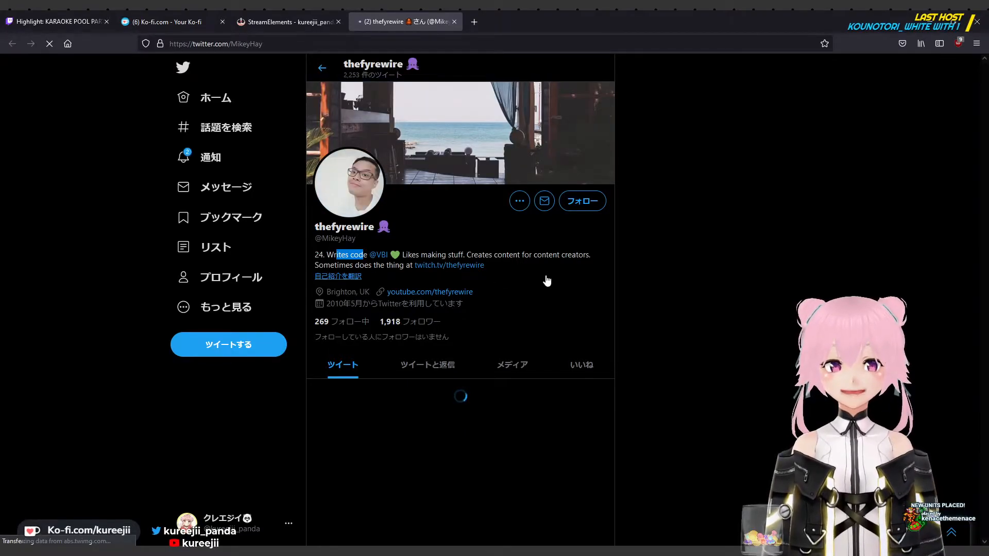
pyautogui.scroll(-4, 523, 257)
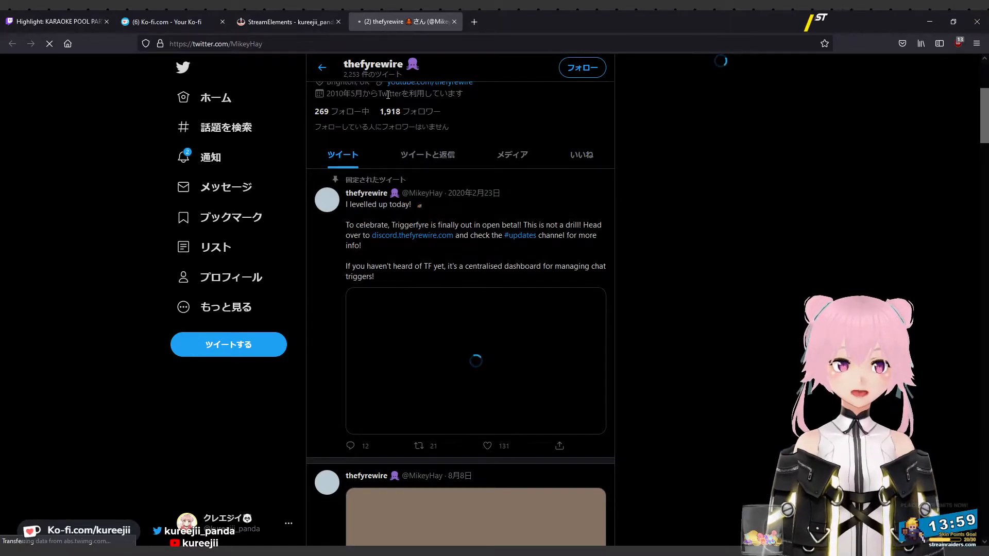
# Open the Triggerfyre site at overlays.thefyrewire.com in a new browser tab.
pyautogui.click(474, 21)
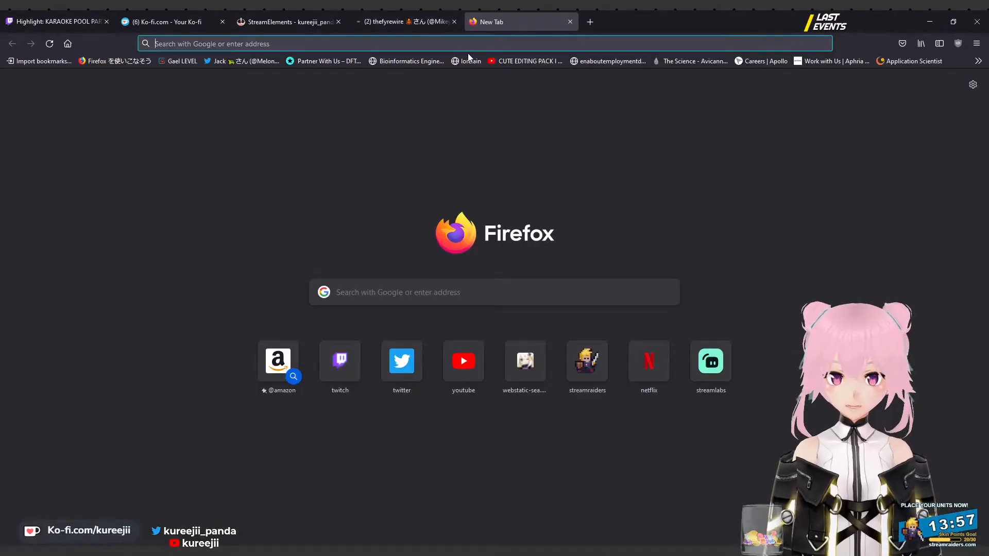
pyautogui.write('tr')
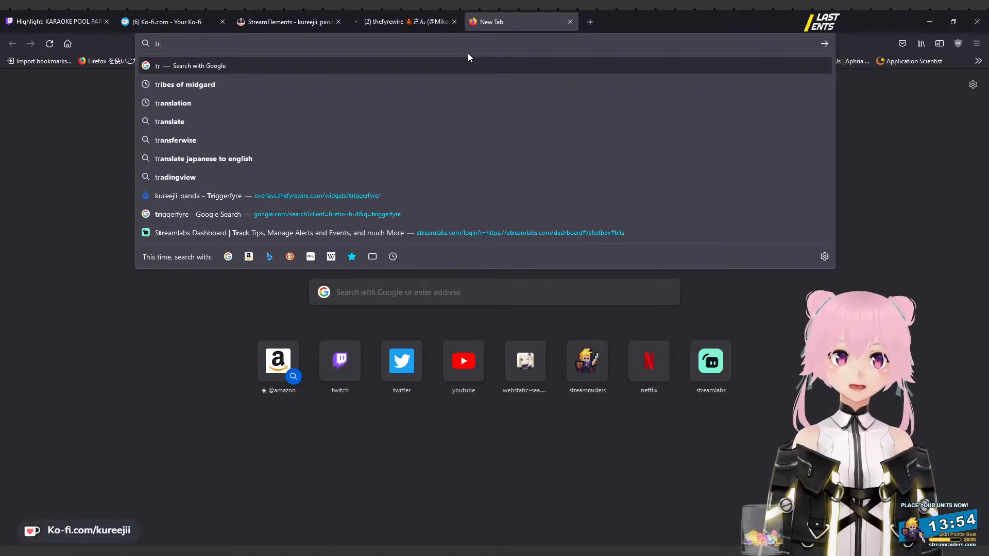
pyautogui.click(220, 196)
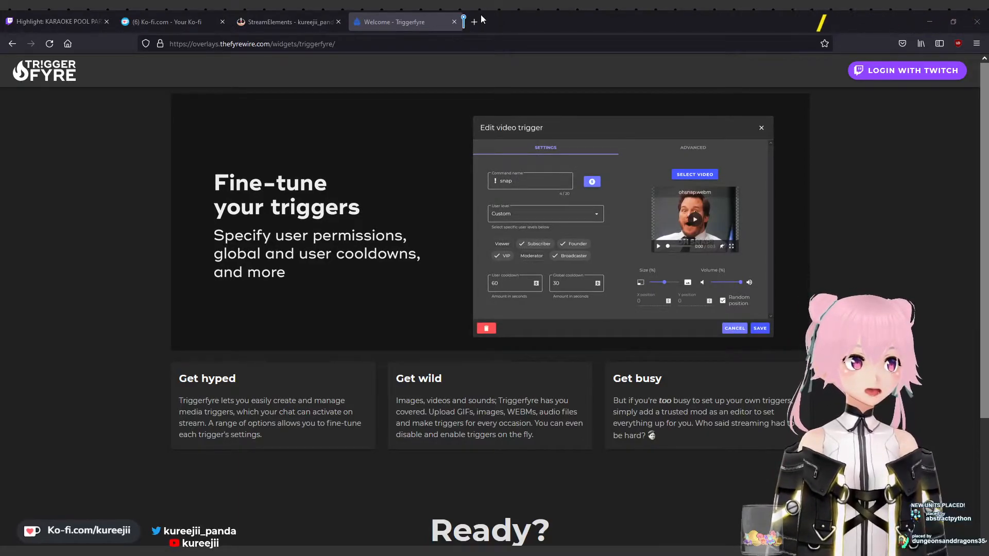
# Open thefyrewire's tweet about Pype, closing the unrelated Twitch and Ko-fi pages, and watch its demo video full screen.
pyautogui.moveTo(483, 19); pyautogui.dragTo(480, 14)
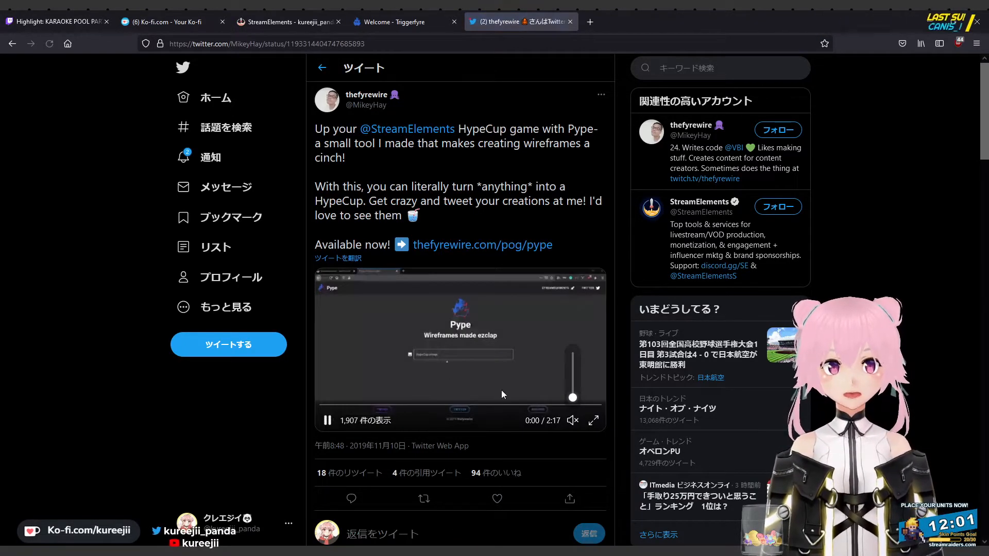
pyautogui.click(223, 22)
pyautogui.click(107, 21)
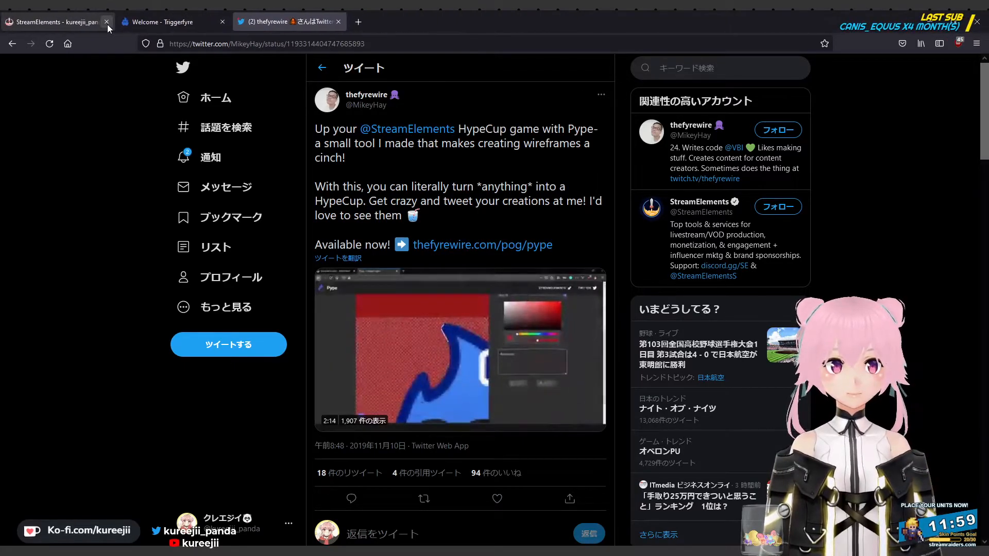
pyautogui.click(593, 420)
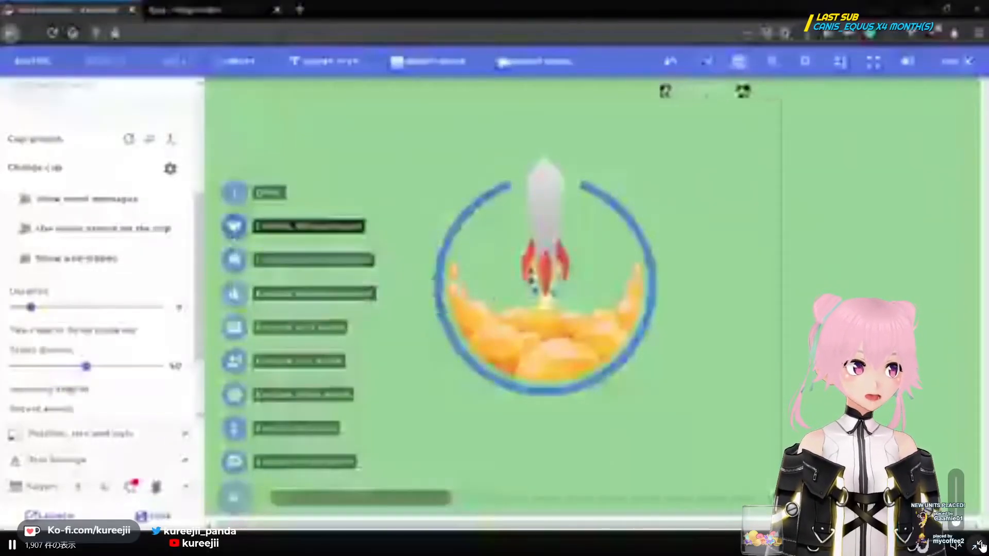
pyautogui.press('Escape')
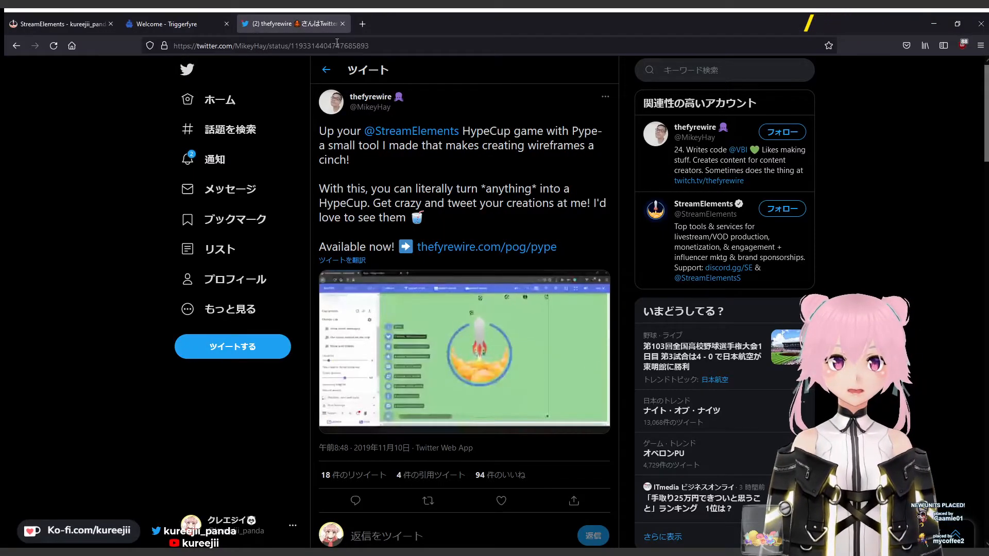
# Open the Pype tool linked in the tweet and load the yellow-backed hot tub PNG as the HypeCup image.
pyautogui.click(476, 251)
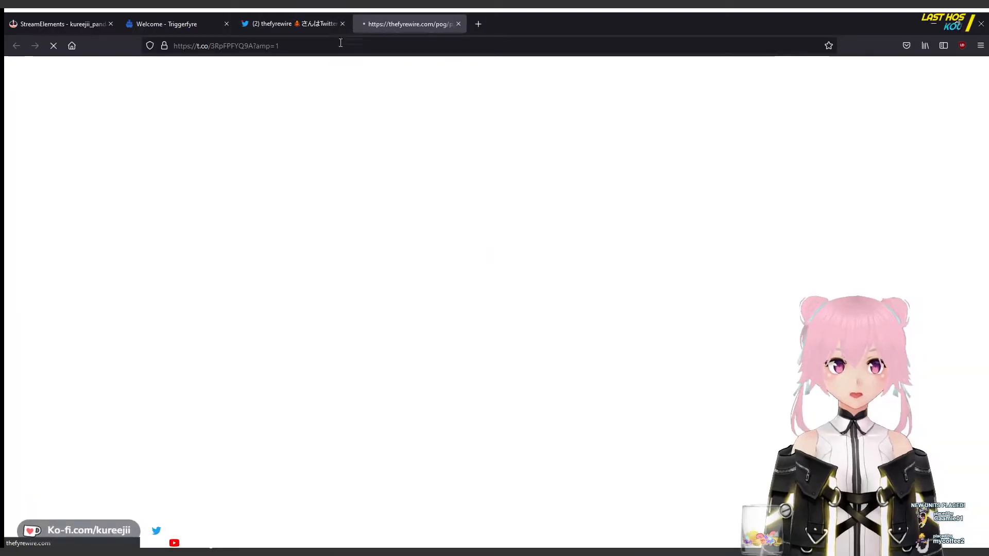
pyautogui.click(343, 24)
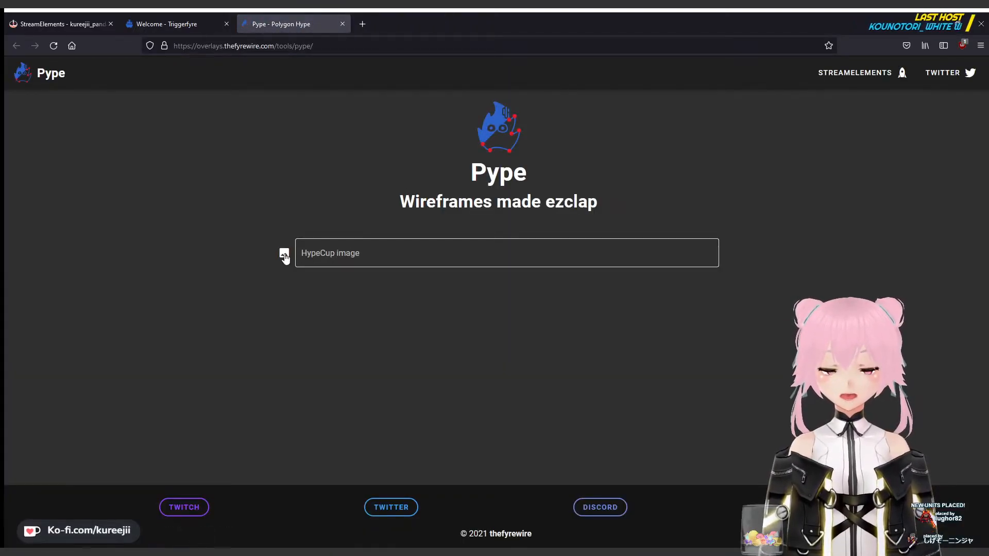
pyautogui.click(523, 260)
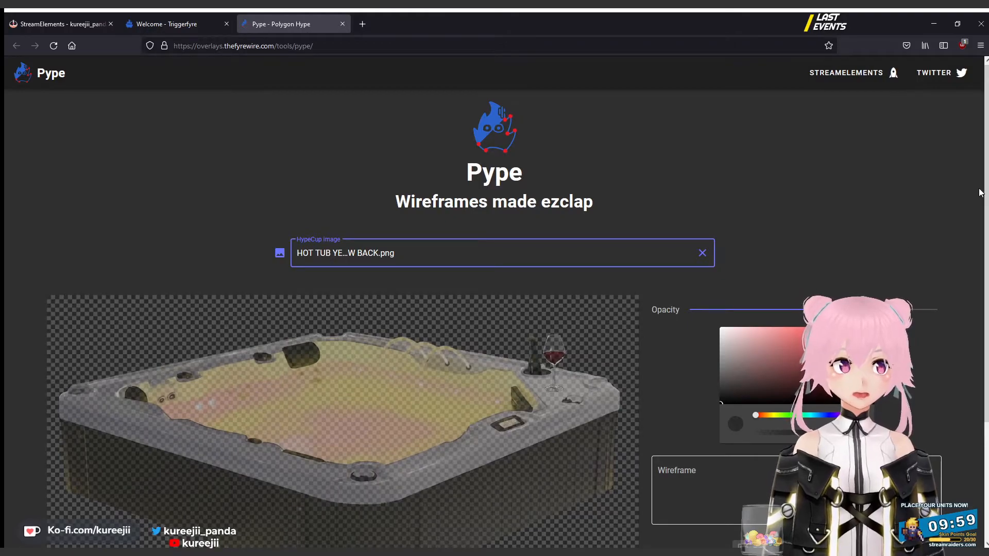
pyautogui.scroll(-2, 175, 286)
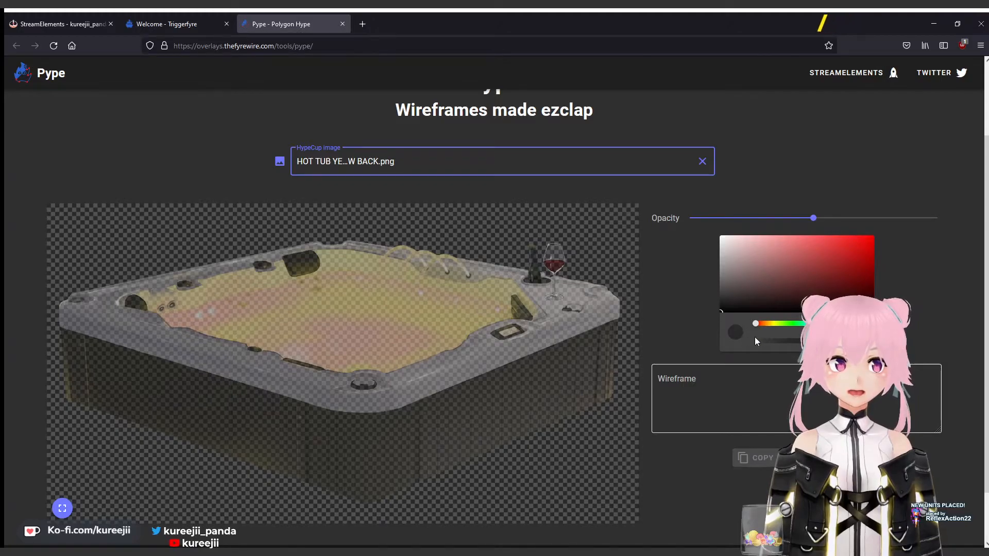
pyautogui.click(510, 222)
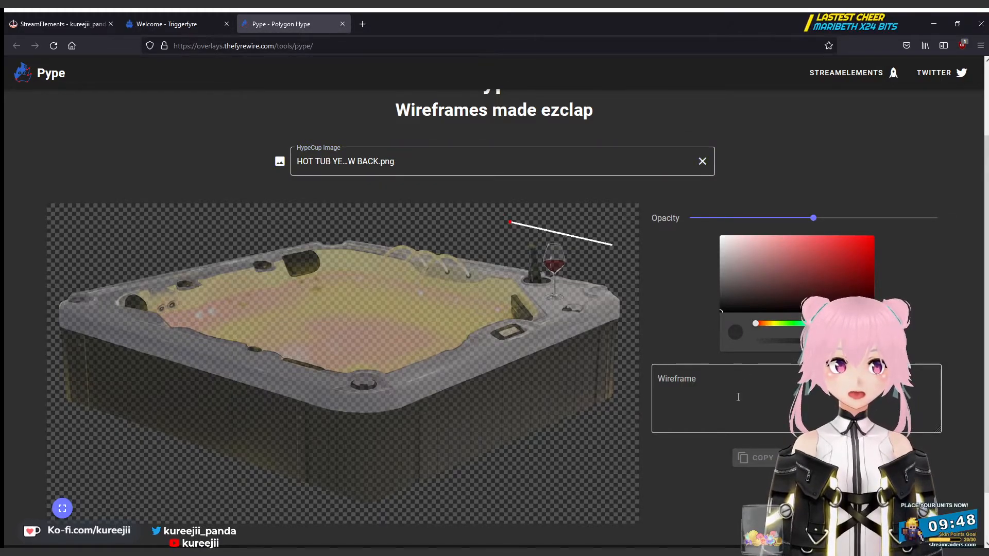
pyautogui.click(337, 219)
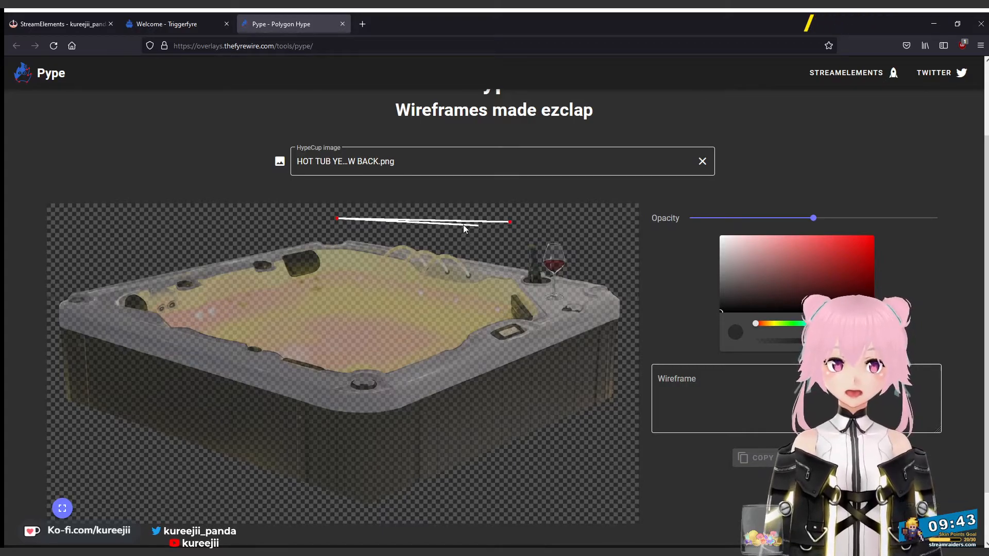
pyautogui.click(340, 282)
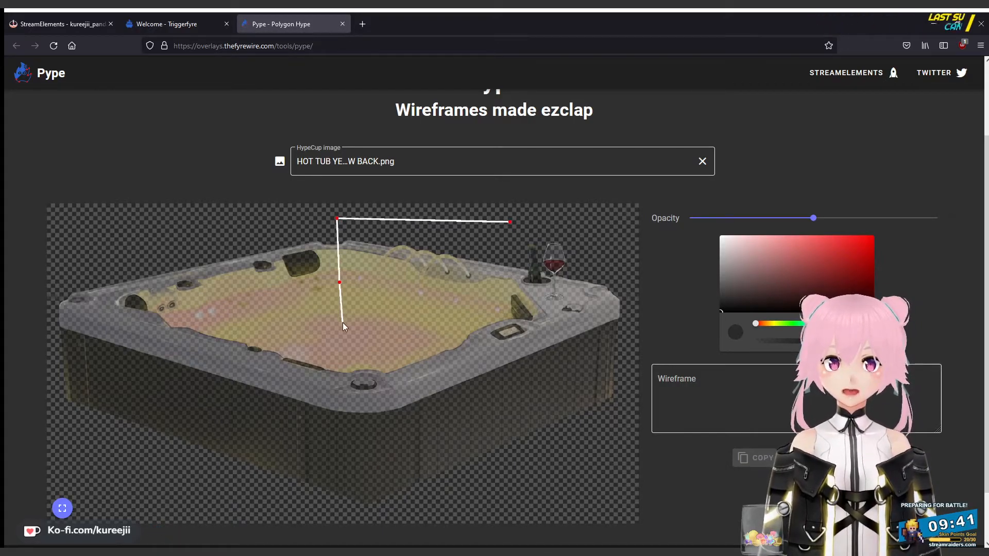
pyautogui.click(345, 333)
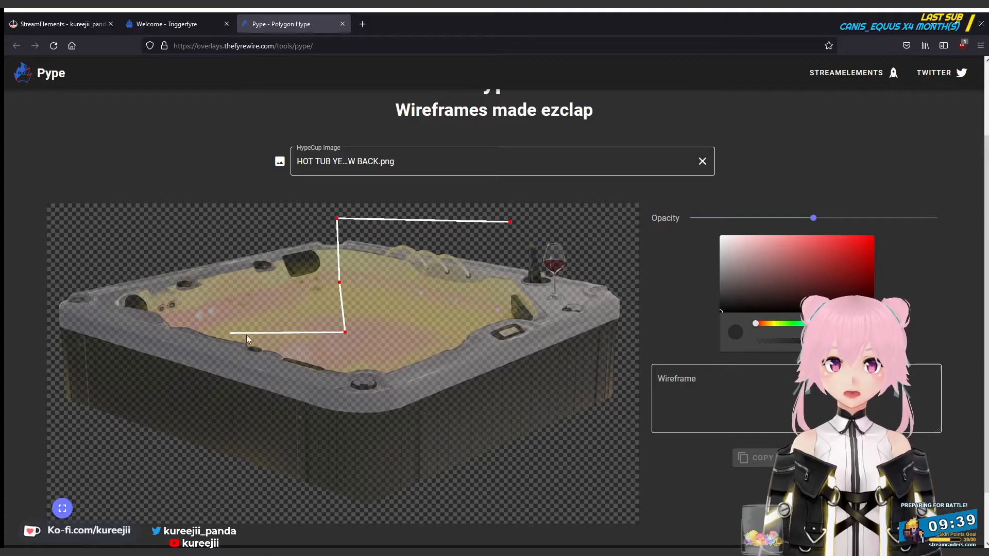
pyautogui.click(166, 311)
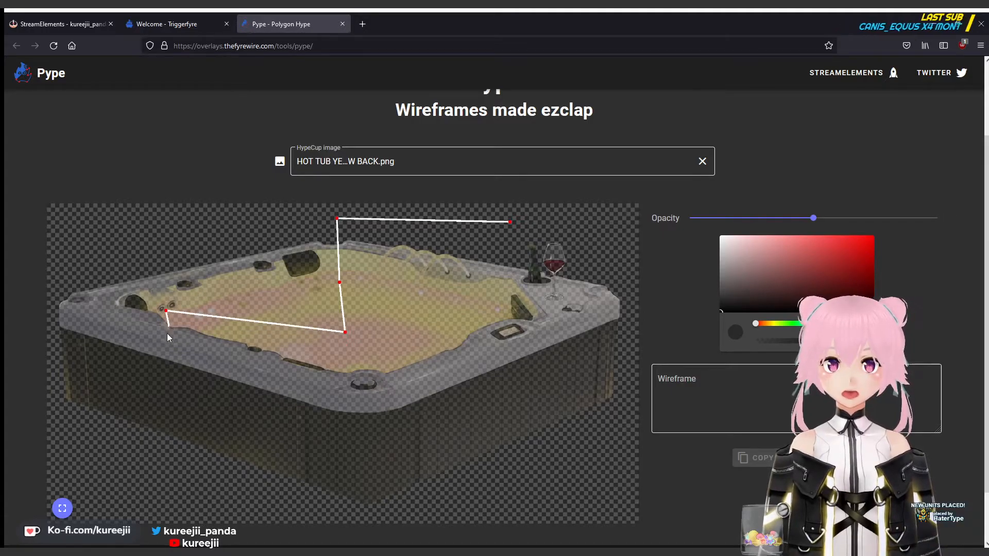
pyautogui.click(131, 410)
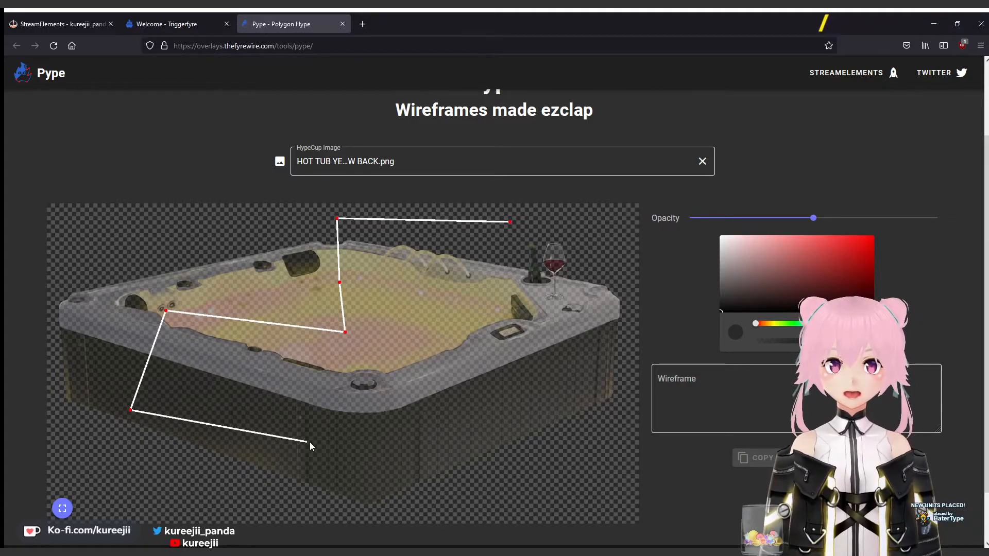
pyautogui.click(480, 411)
pyautogui.hotkey('ctrl', 'z')
pyautogui.hotkey('ctrl', 'z')
pyautogui.hotkey('ctrl', 'z')
pyautogui.hotkey('ctrl', 'z')
pyautogui.hotkey('ctrl', 'z')
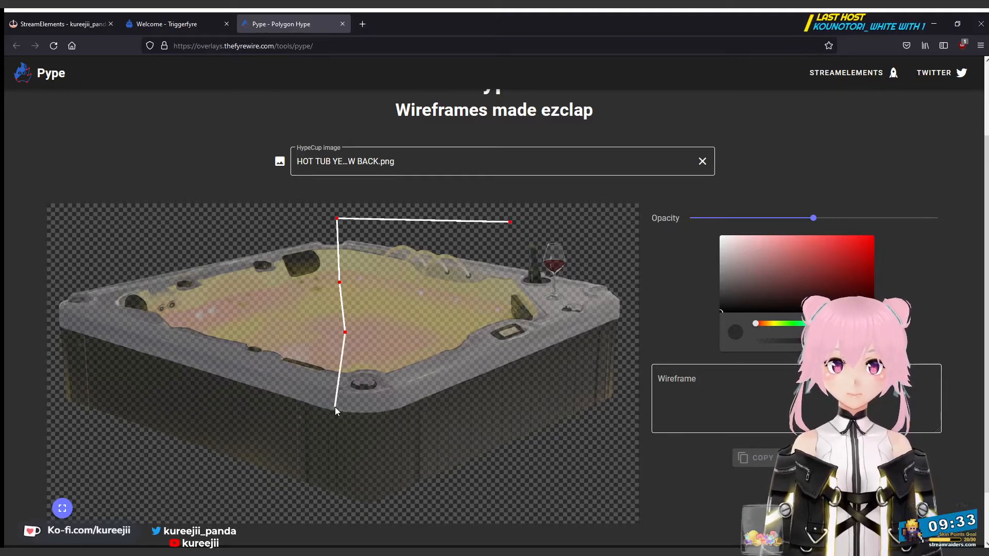
pyautogui.hotkey('ctrl', 'z')
pyautogui.hotkey('ctrl', 'z')
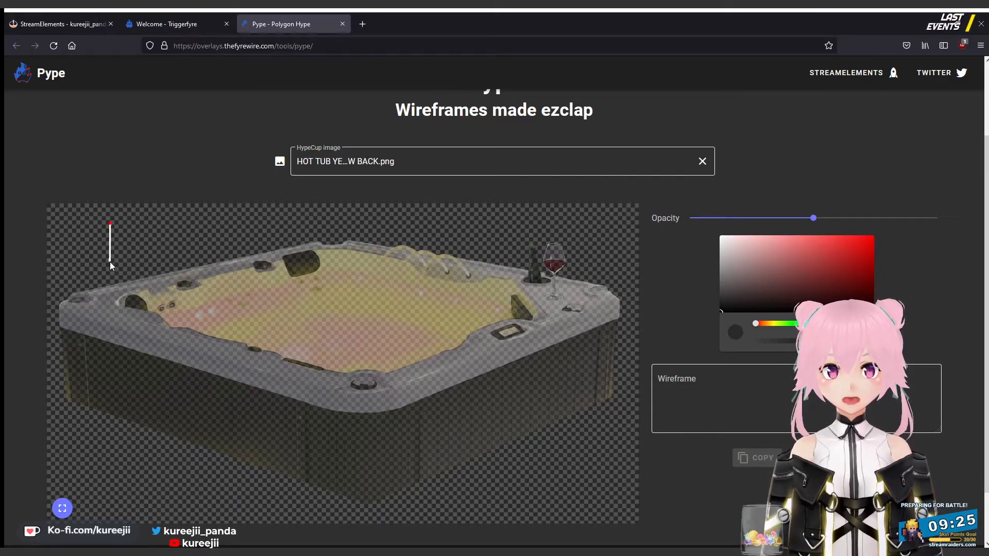
# Draw a closed wireframe polygon along the tub's front inner rim, with a narrow vertical wall rising at each end.
pyautogui.click(113, 225)
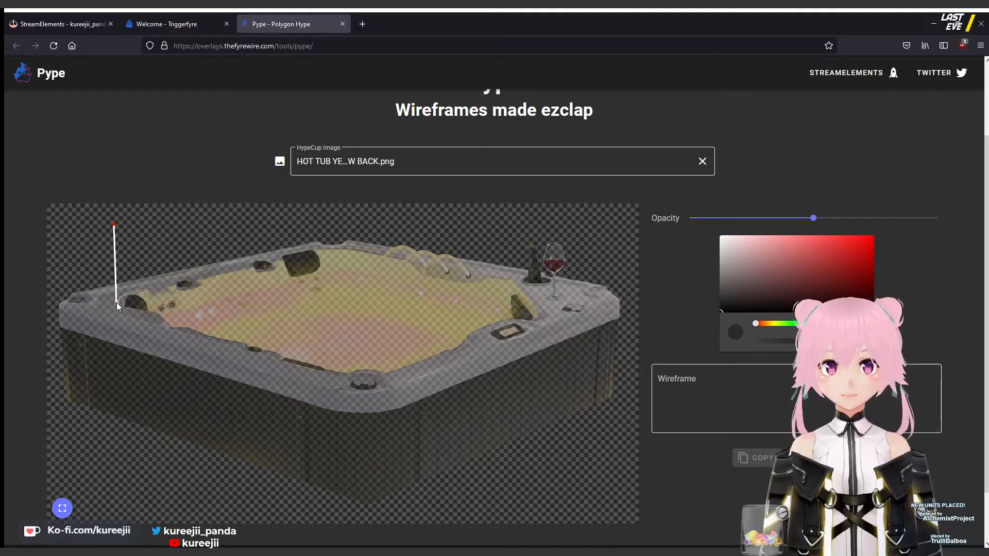
pyautogui.click(116, 302)
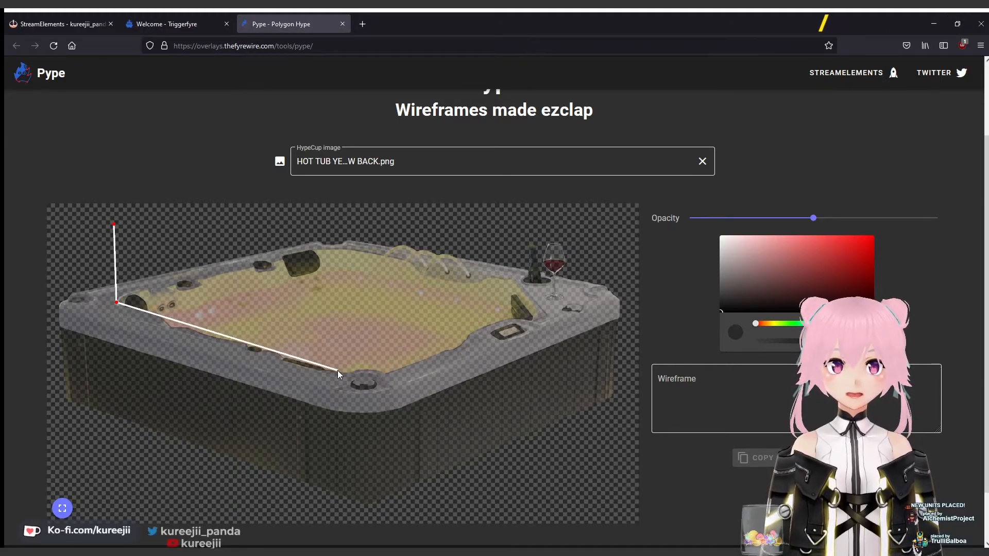
pyautogui.click(387, 369)
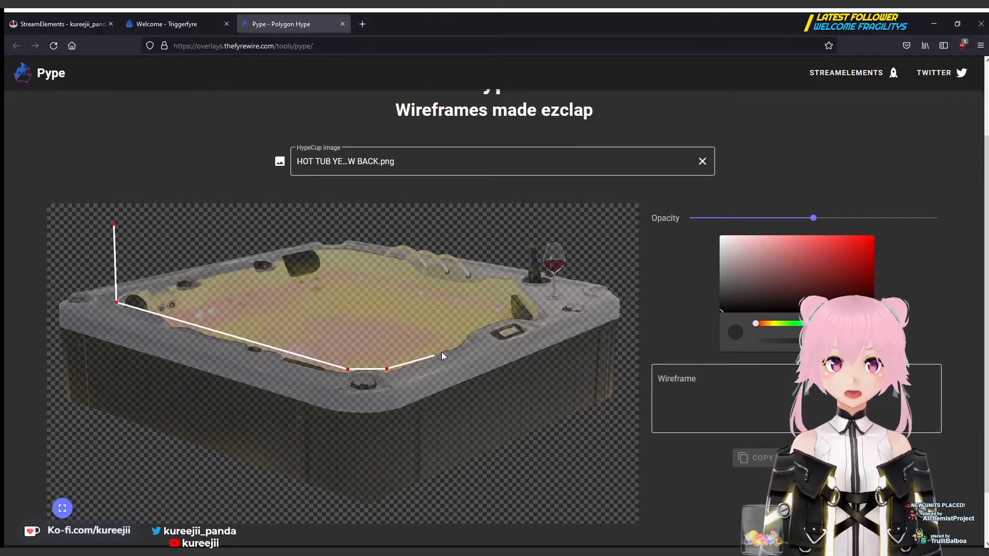
pyautogui.click(512, 313)
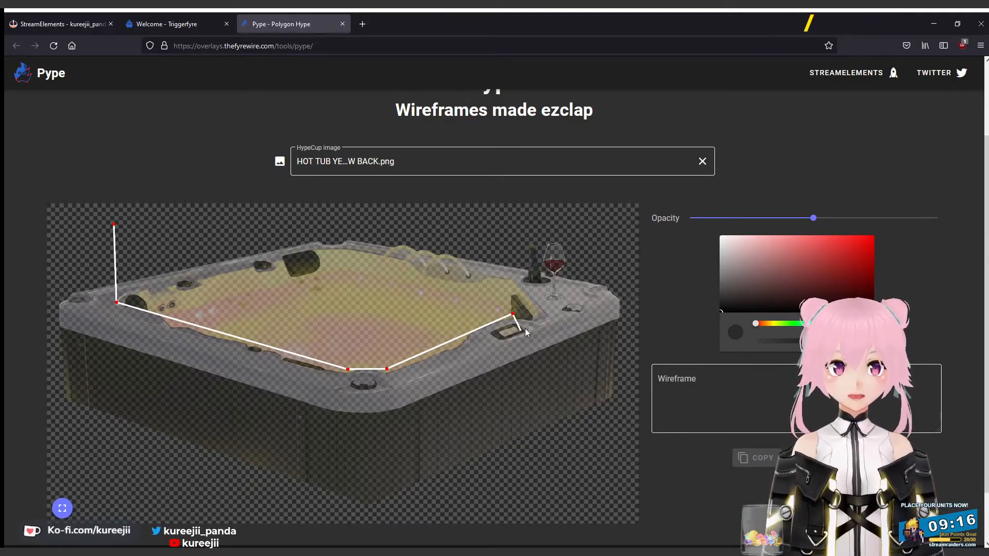
pyautogui.click(515, 283)
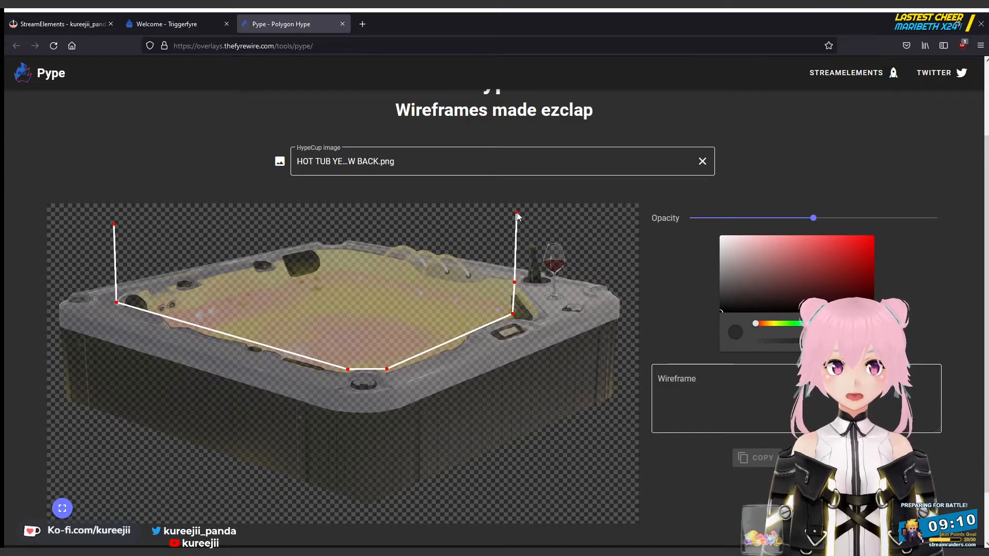
pyautogui.click(488, 210)
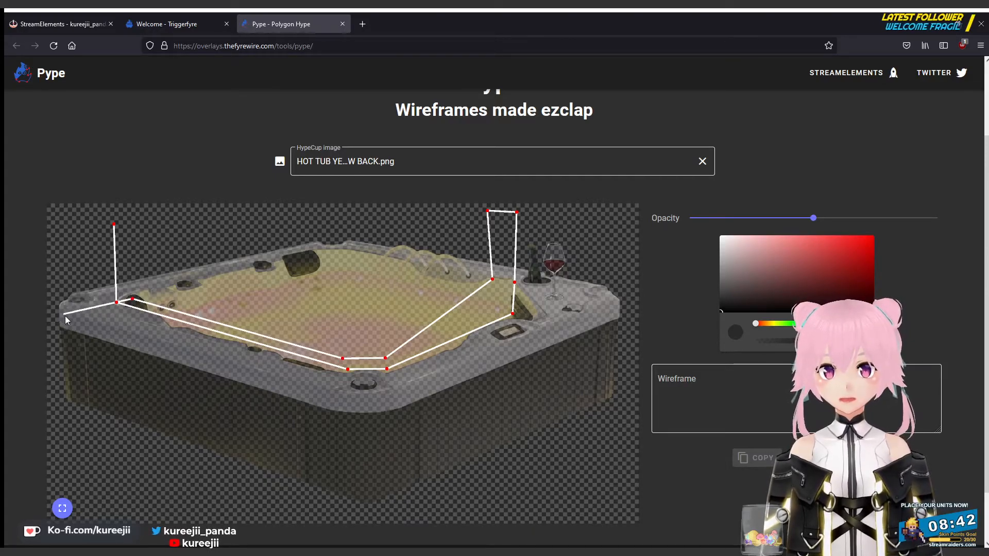
pyautogui.click(115, 225)
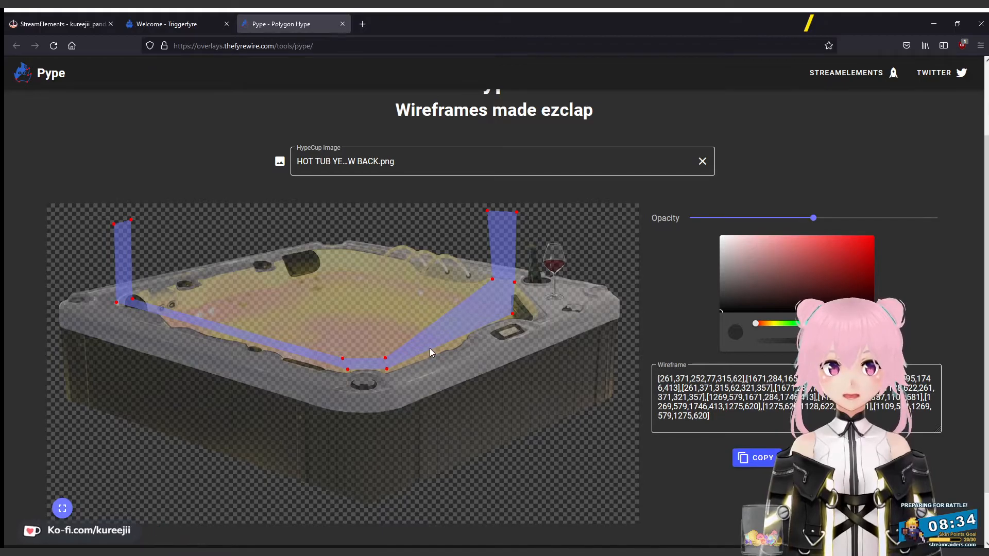
# Draw a second closed polygon covering the tub's front rim from outer to inner edge, with walls extending upward at both ends.
pyautogui.click(57, 325)
pyautogui.click(361, 416)
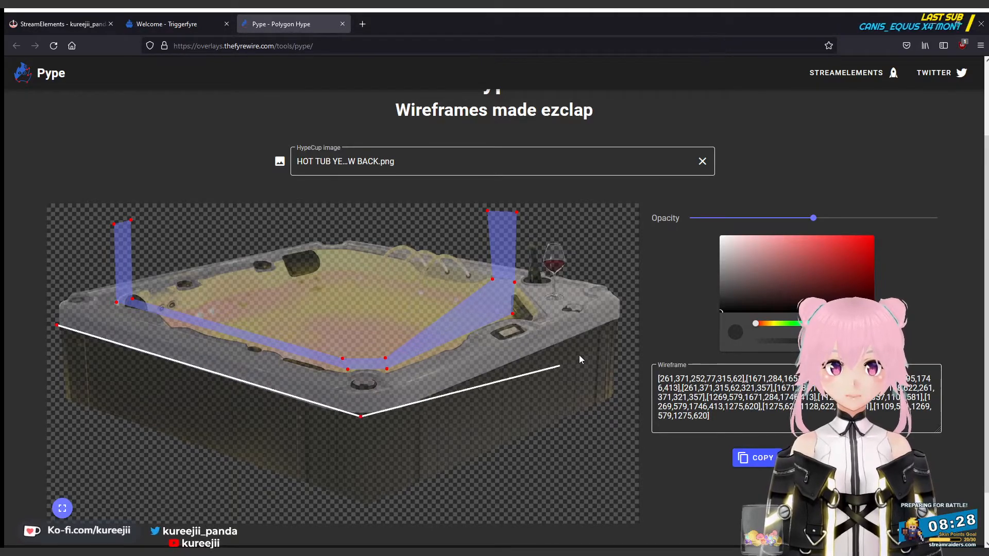
pyautogui.click(543, 267)
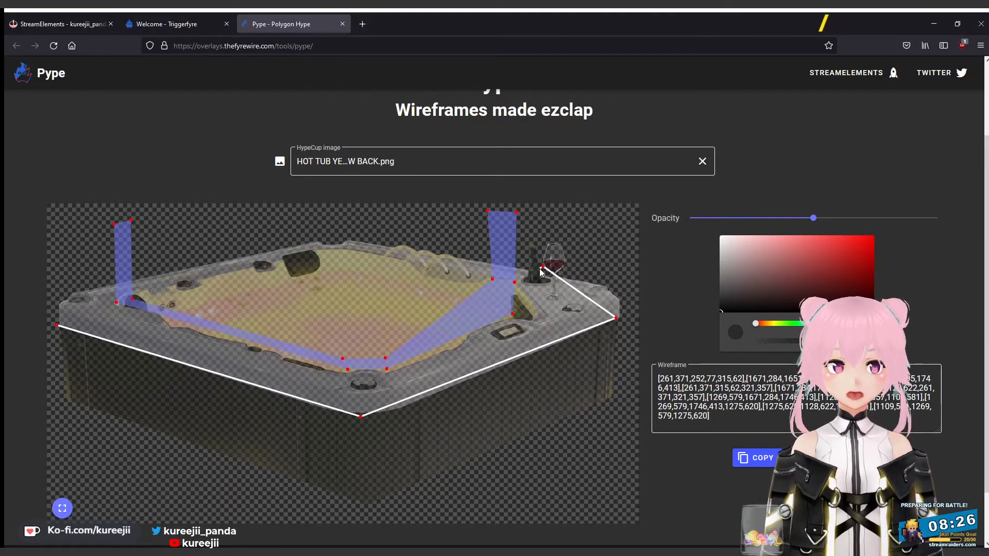
pyautogui.click(520, 274)
pyautogui.click(524, 209)
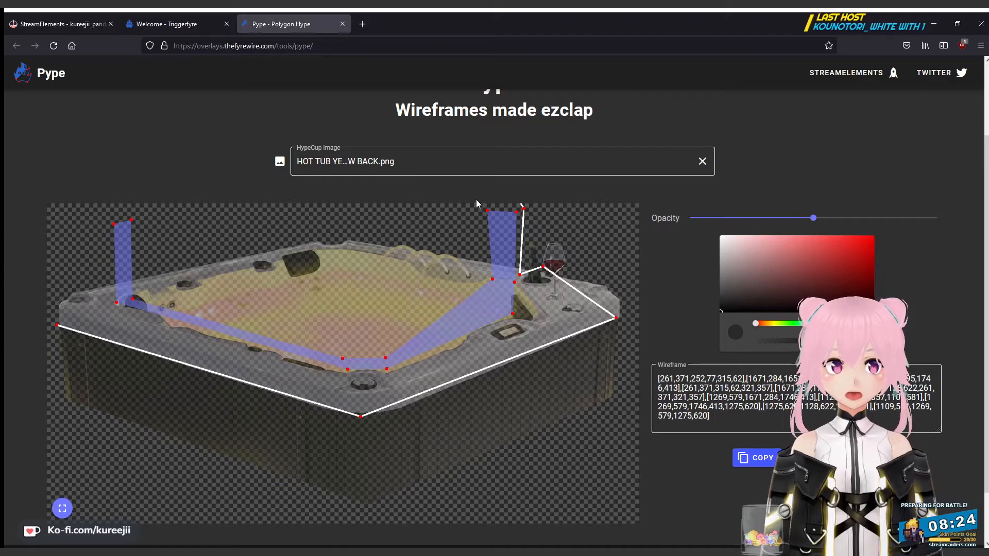
pyautogui.click(472, 209)
pyautogui.click(477, 274)
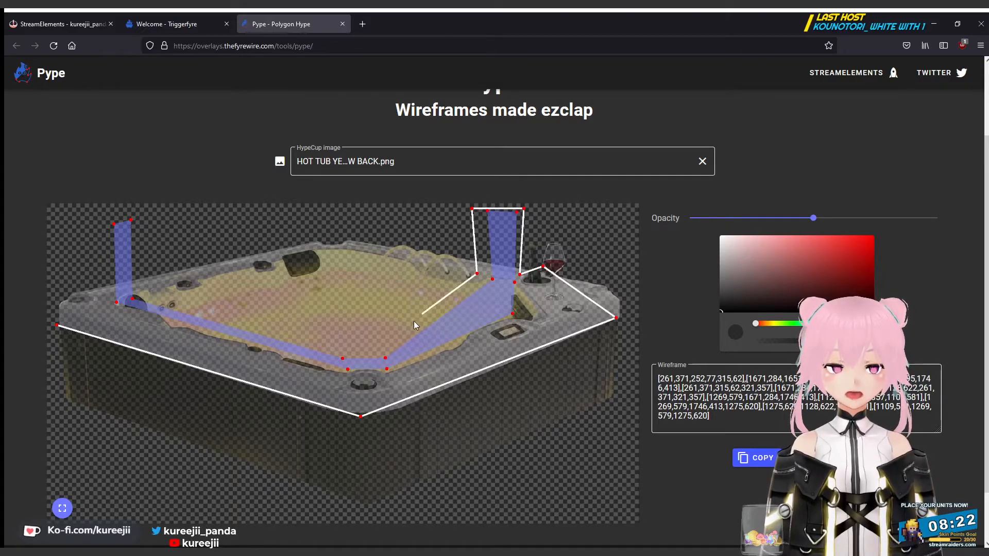
pyautogui.hotkey('ctrl', 'z')
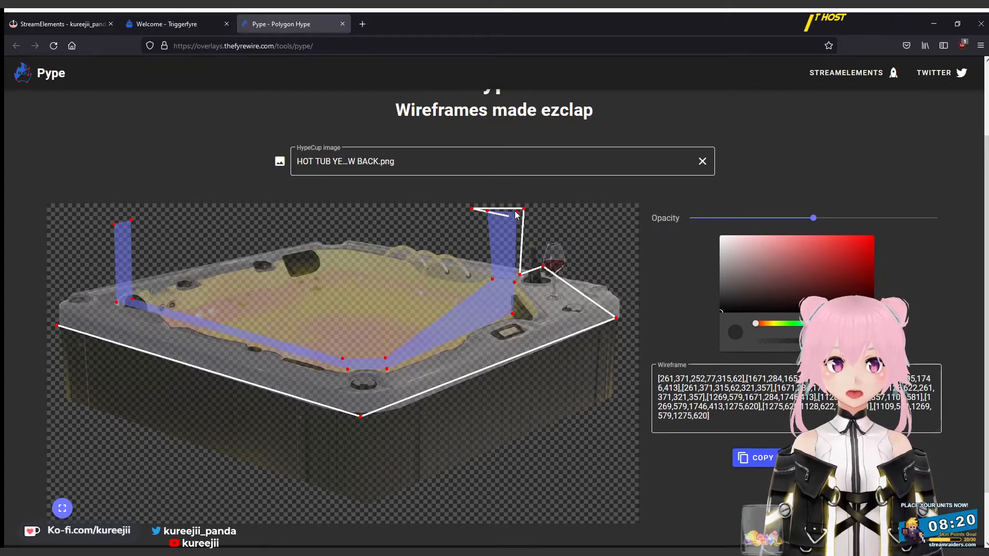
pyautogui.click(520, 319)
pyautogui.click(379, 373)
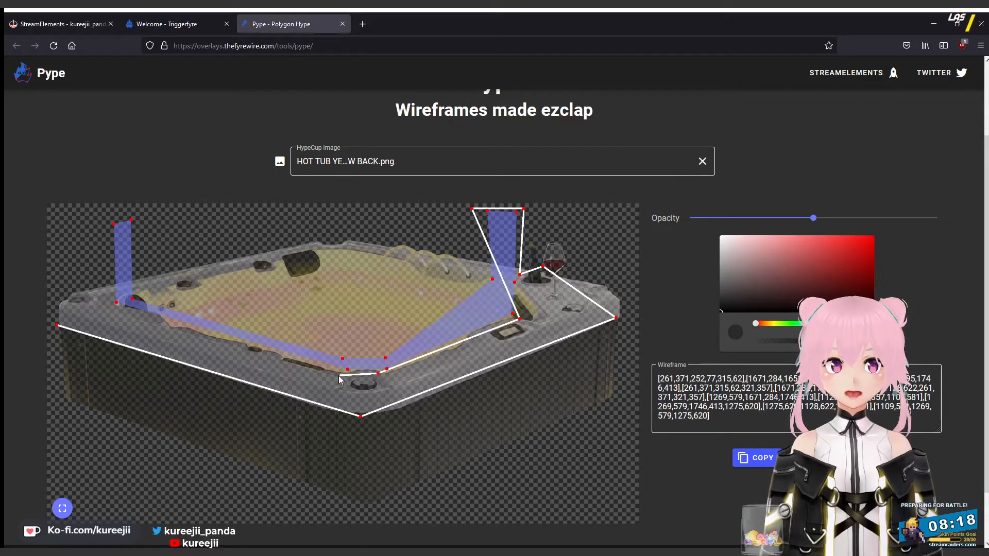
pyautogui.click(335, 375)
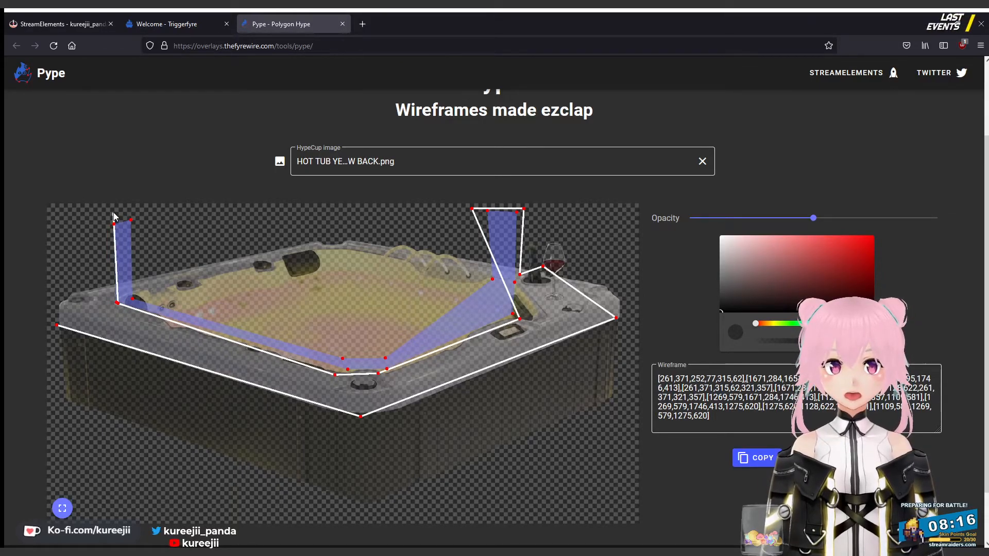
pyautogui.click(56, 215)
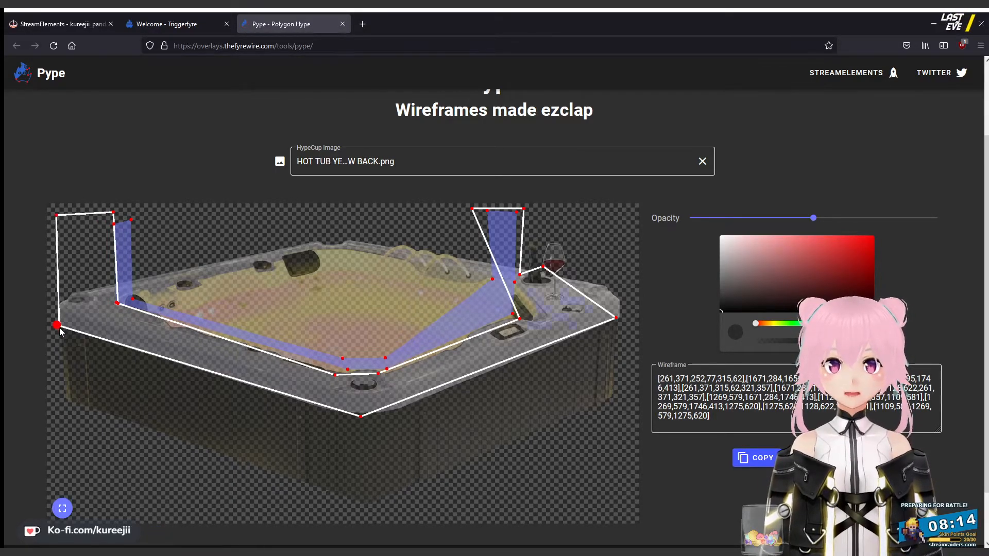
pyautogui.click(57, 325)
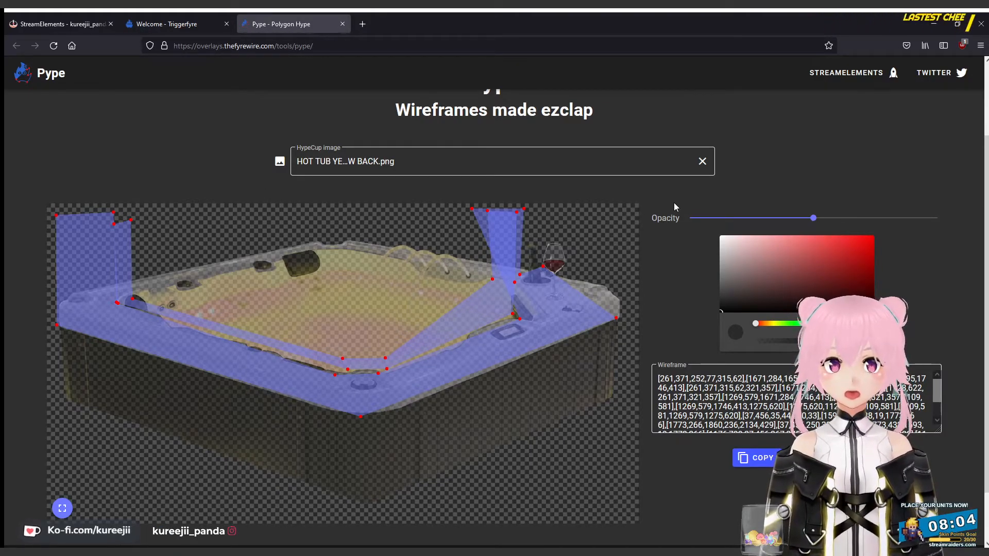
pyautogui.click(620, 225)
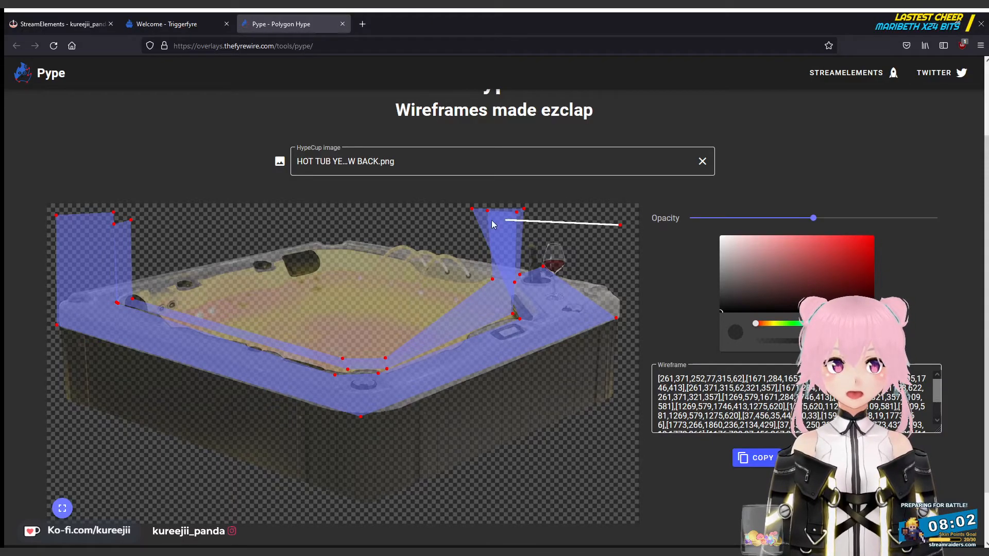
pyautogui.click(337, 225)
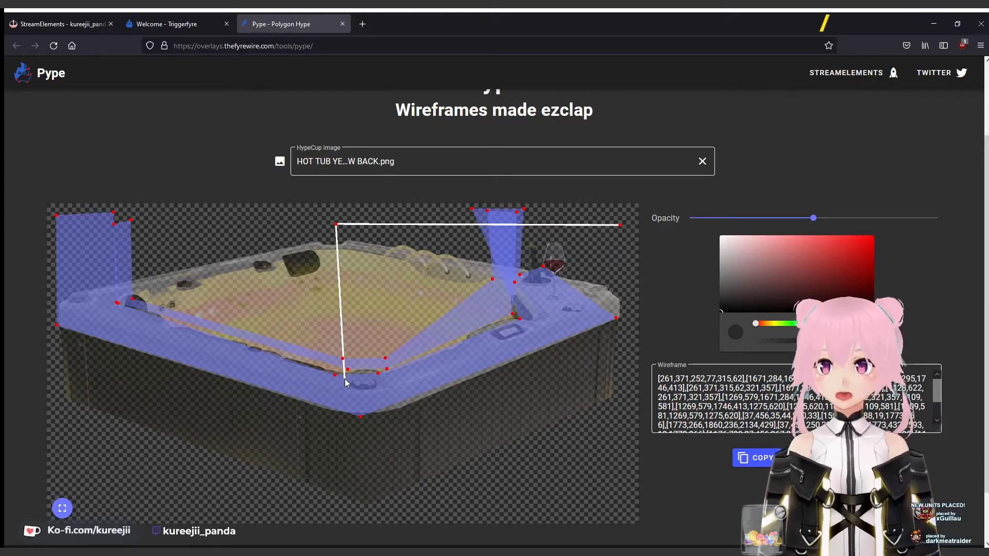
pyautogui.hotkey('ctrl', 'z')
pyautogui.hotkey('ctrl', 'z')
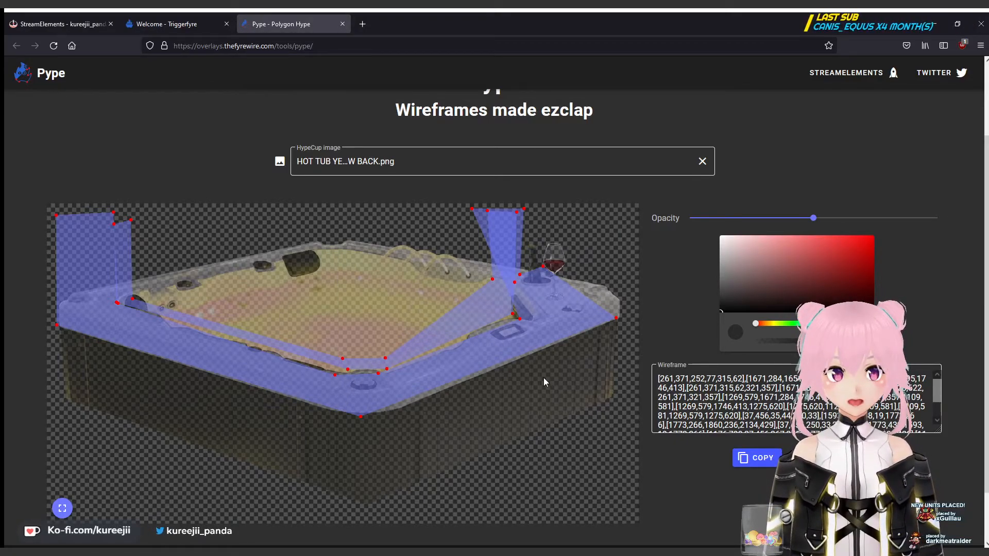
# Select all of the generated wireframe coordinates for the hot tub.
pyautogui.click(855, 407)
pyautogui.scroll(-1, 855, 407)
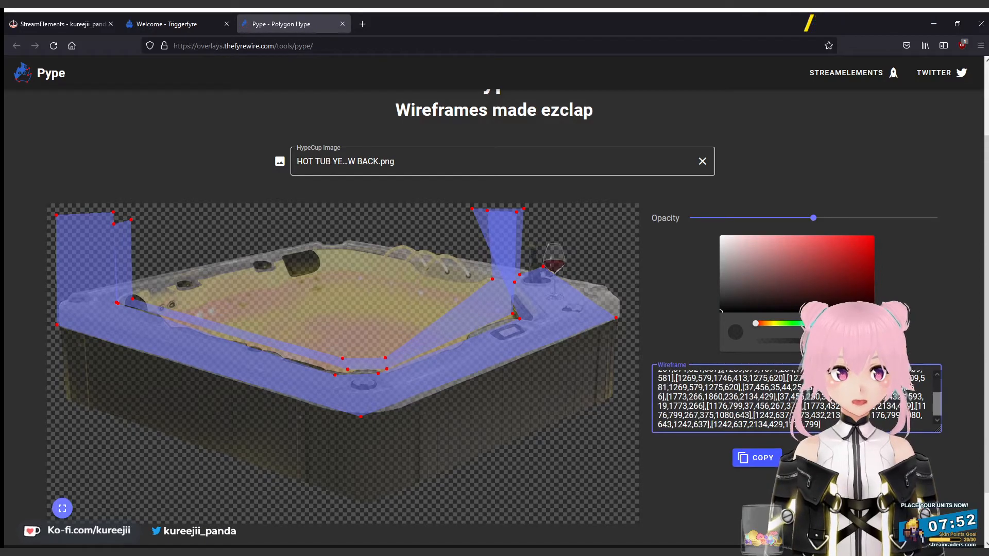
pyautogui.hotkey('ctrl', 'a')
pyautogui.scroll(3, 706, 377)
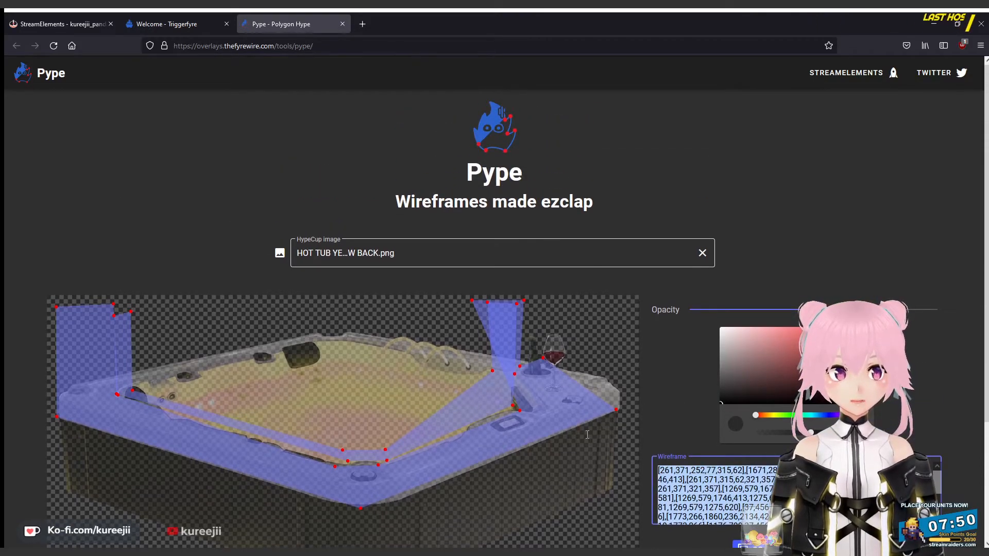
pyautogui.scroll(-3, 706, 380)
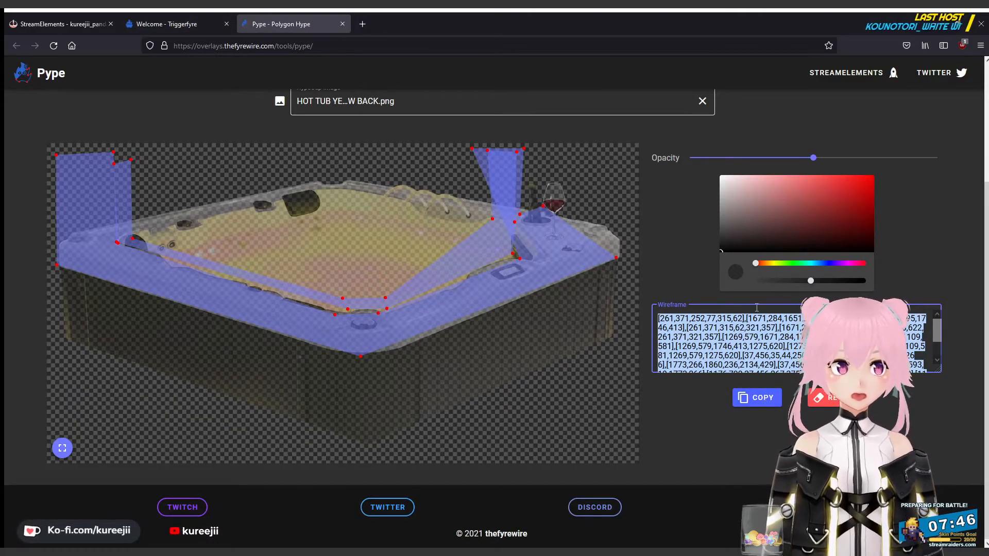
# Switch to the StreamElements HOT TUB overlay, edit the cup and replace its old wireframe with the Pype coordinates.
pyautogui.click(78, 17)
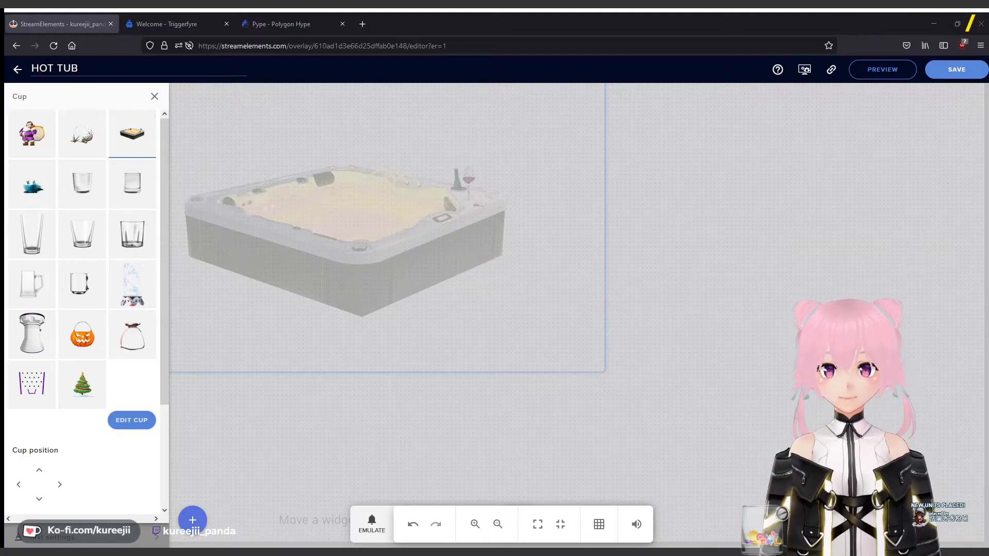
pyautogui.click(131, 420)
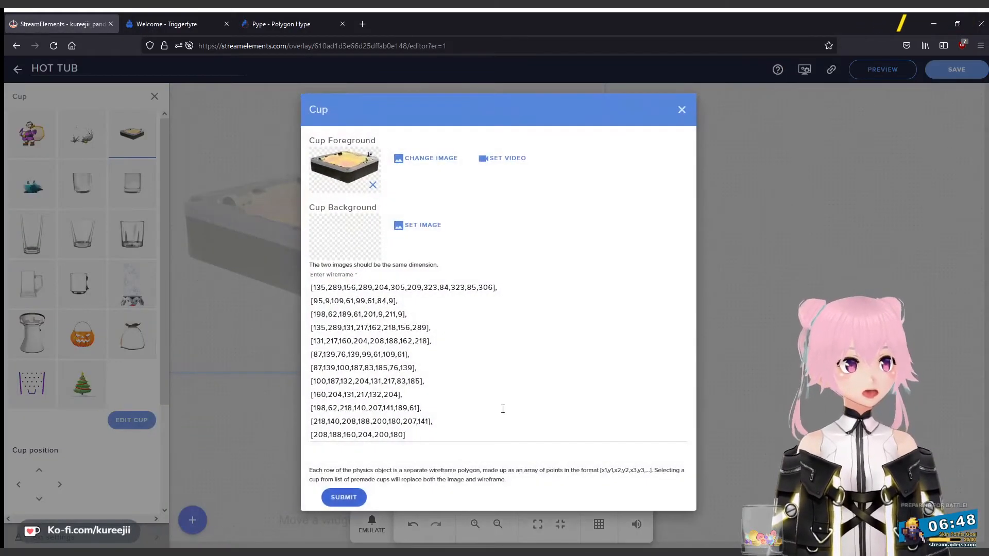
pyautogui.click(412, 438)
pyautogui.hotkey('ctrl', 'a')
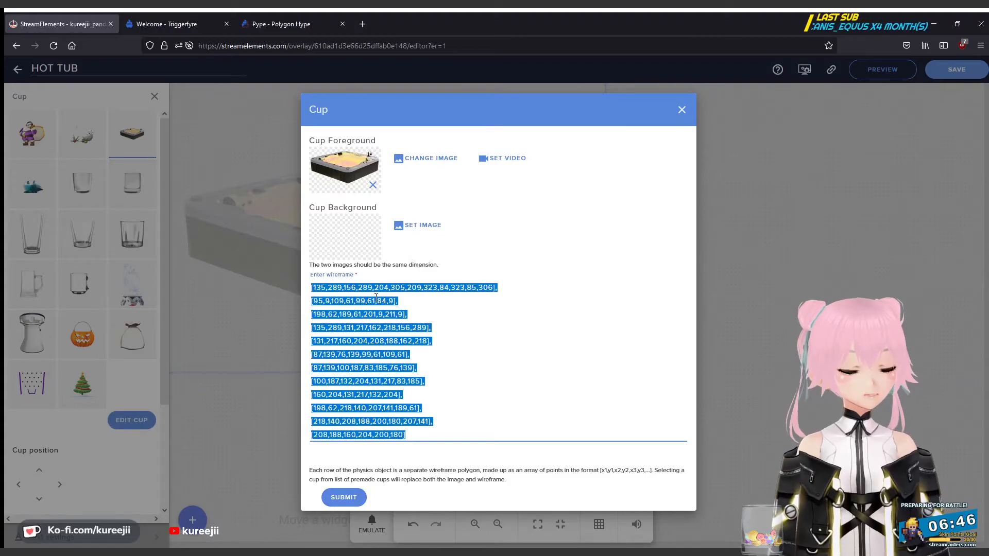
pyautogui.press('BackSpace')
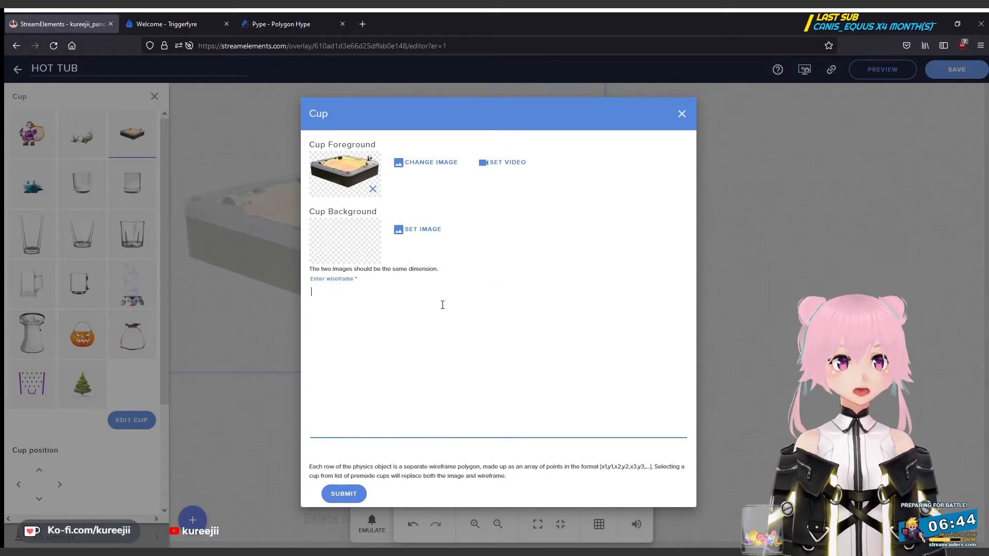
pyautogui.hotkey('ctrl', 'v')
pyautogui.scroll(-3, 443, 305)
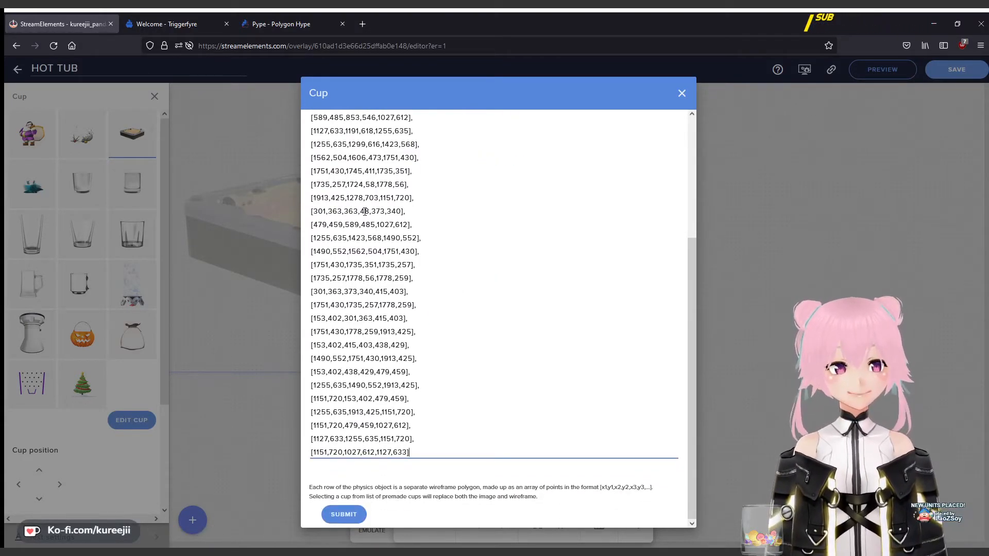
# Close the Triggerfyre page and submit the hot tub cup with its pasted wireframe in StreamElements.
pyautogui.moveTo(420, 454); pyautogui.dragTo(310, 145)
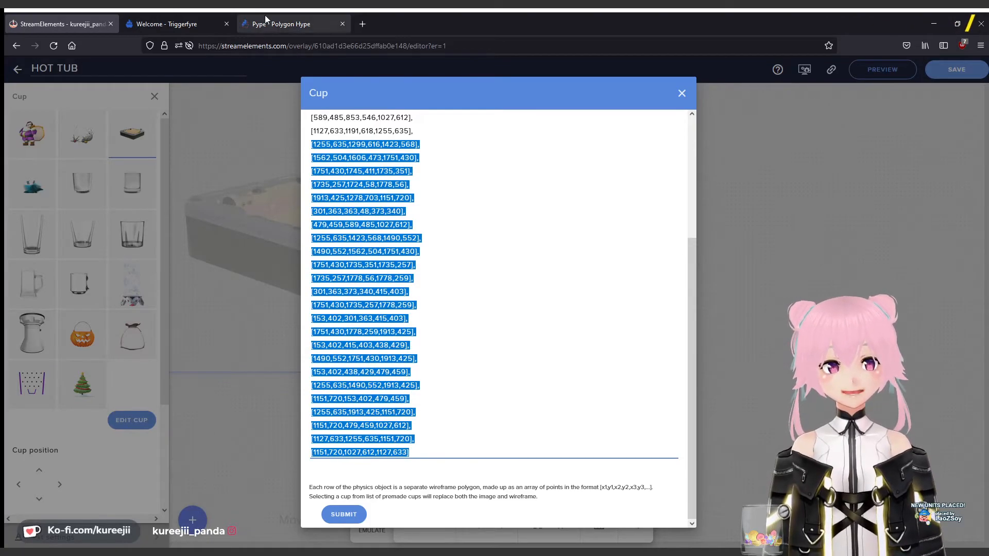
pyautogui.click(147, 24)
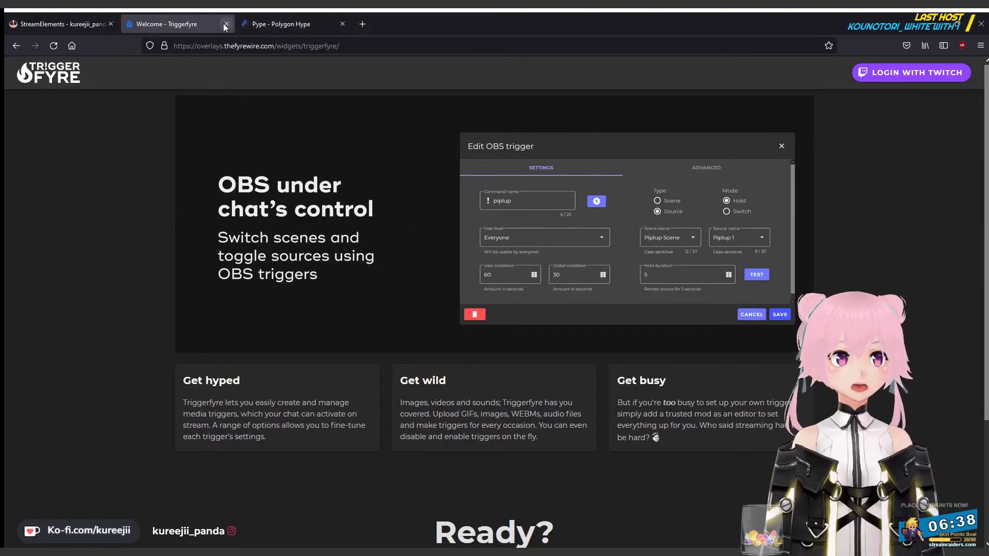
pyautogui.click(226, 24)
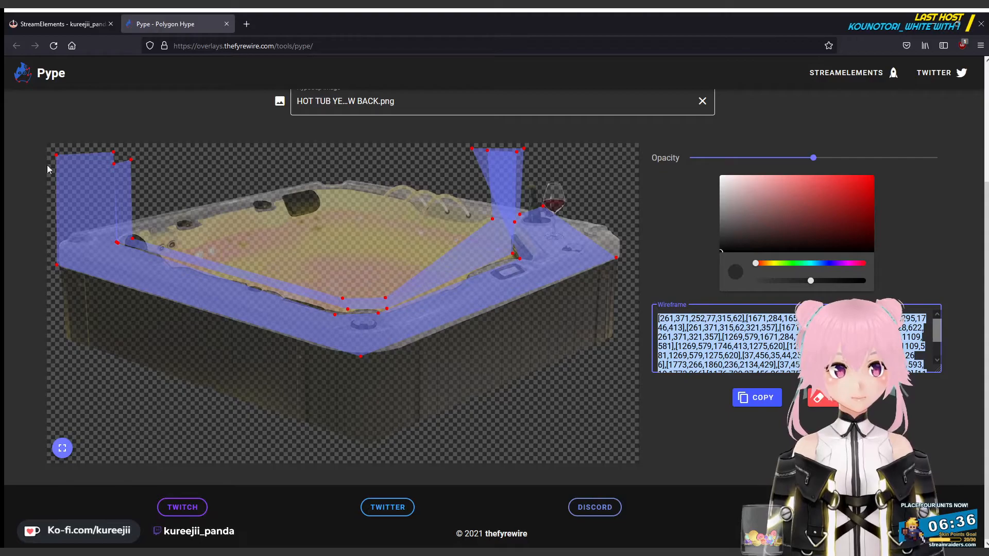
pyautogui.click(62, 23)
pyautogui.click(344, 514)
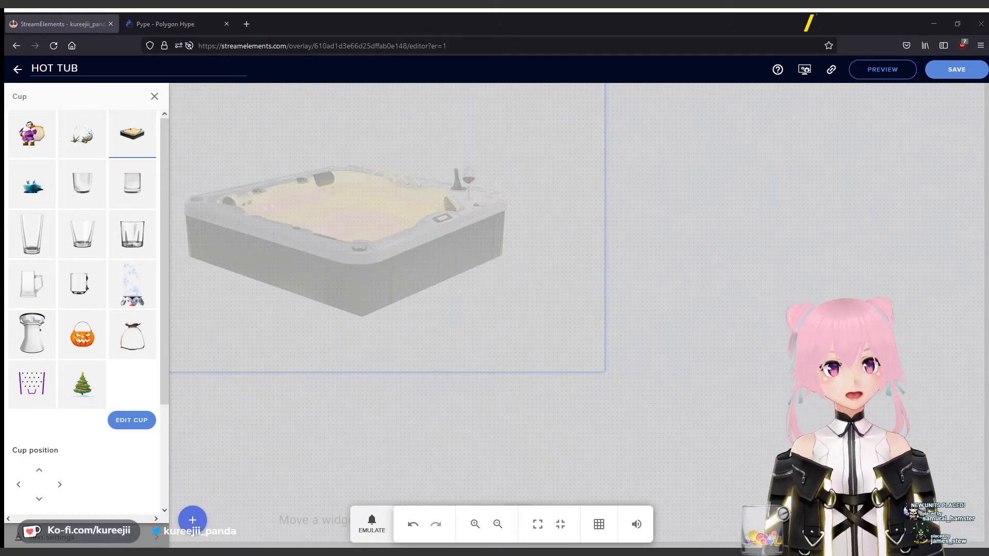
# Close the cup settings and emulate a tip event to test how items land in the hot tub.
pyautogui.click(155, 96)
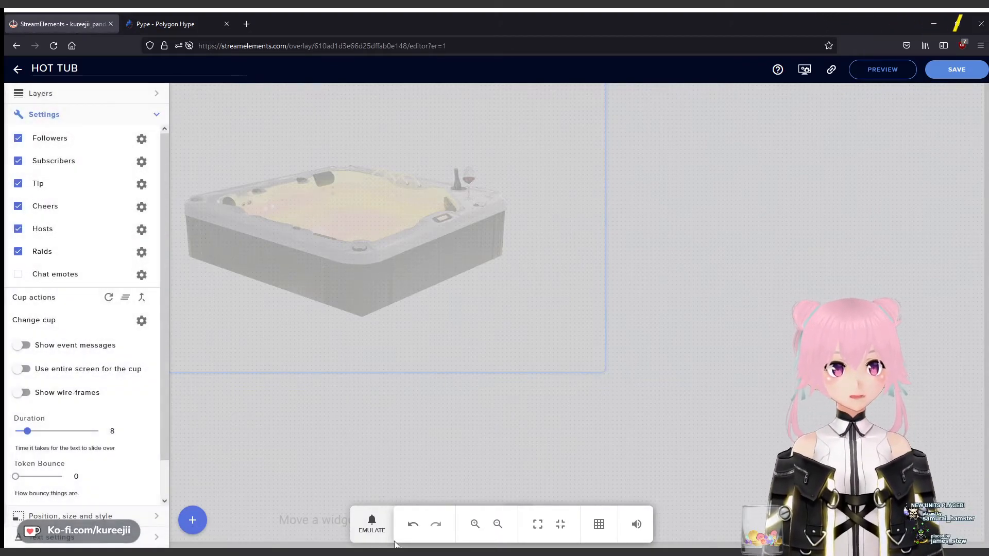
pyautogui.click(372, 525)
pyautogui.moveTo(409, 394)
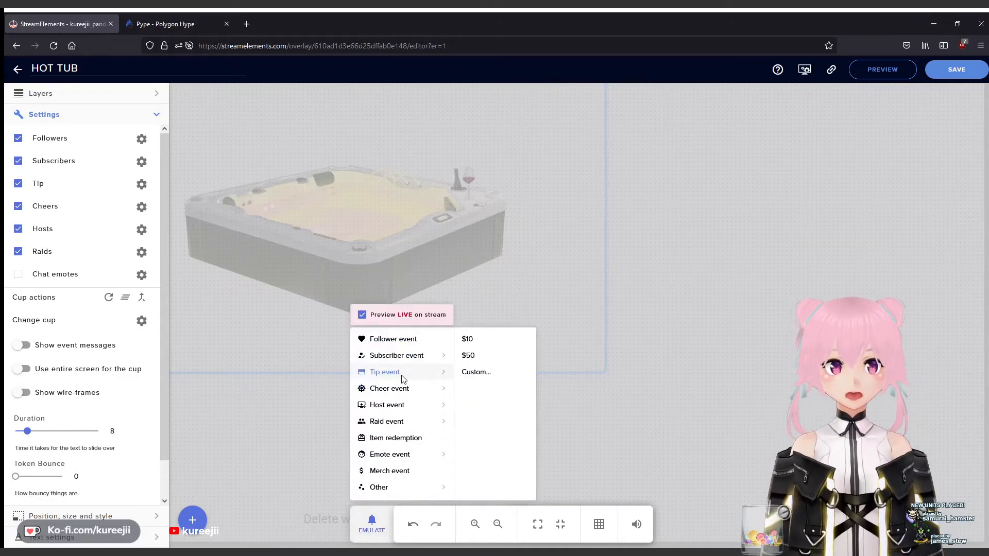
pyautogui.click(409, 373)
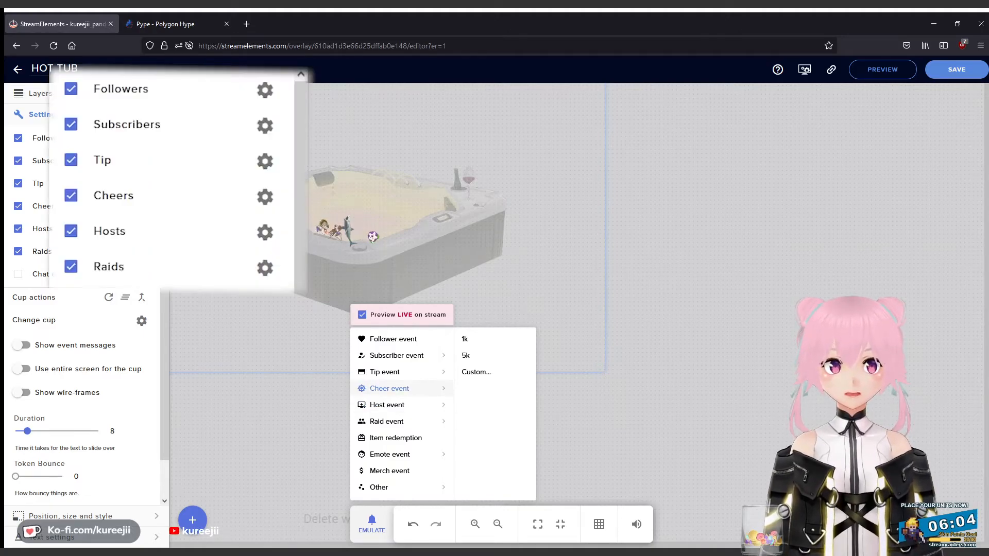
# Open the Followers alert settings to review the alert message, its available variables and the variations.
pyautogui.click(142, 142)
pyautogui.click(144, 142)
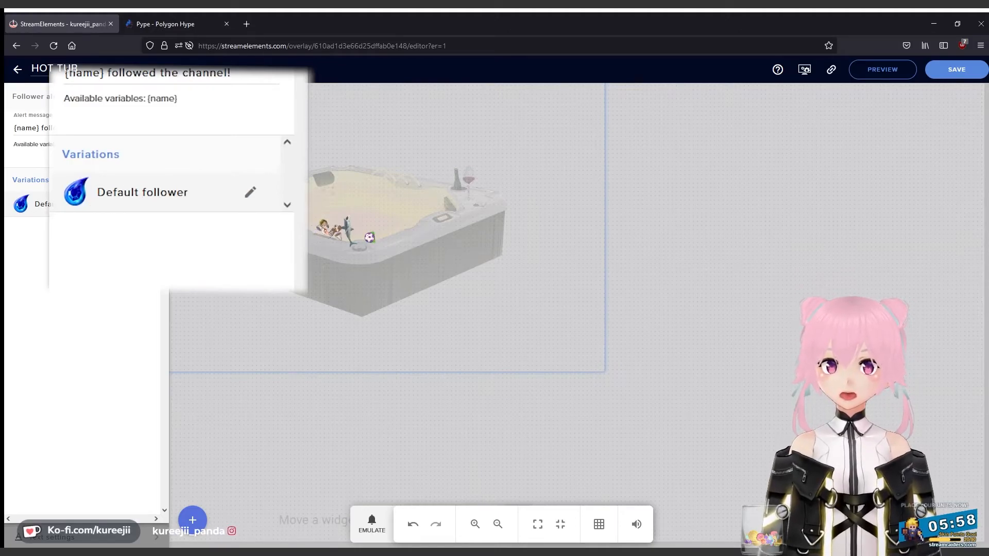
# Emulate a $50 tip event to test how its item lands in the hot tub.
pyautogui.click(371, 523)
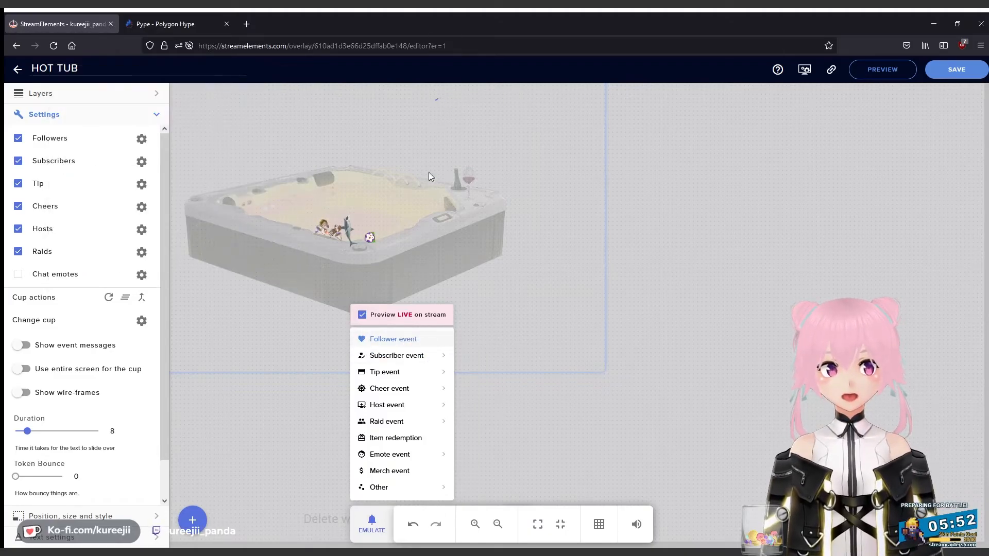
pyautogui.moveTo(415, 356)
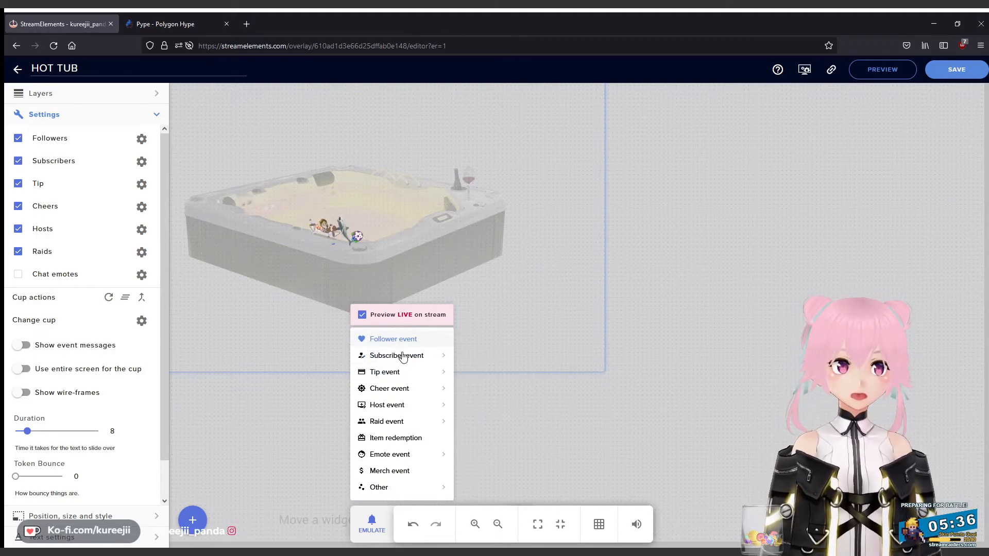
pyautogui.moveTo(442, 379)
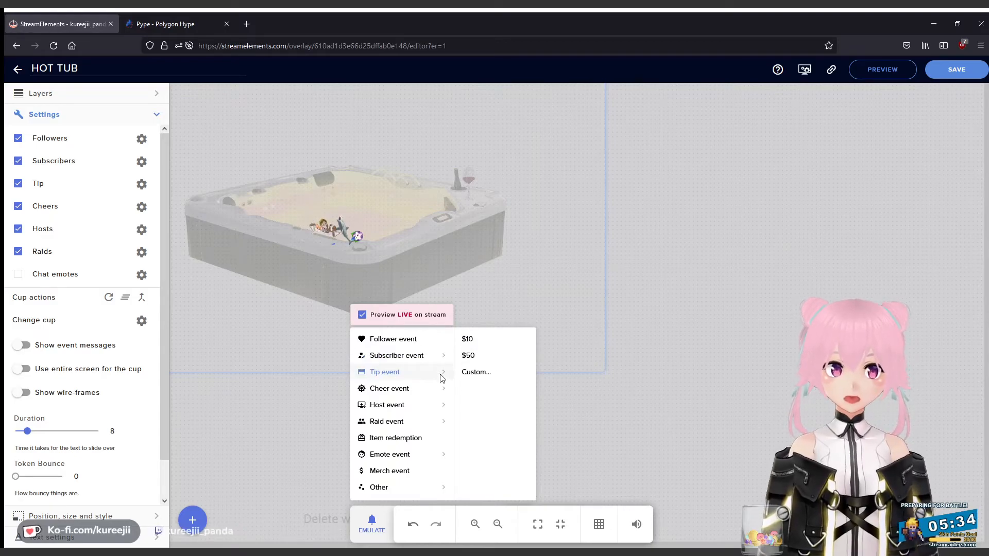
pyautogui.click(470, 357)
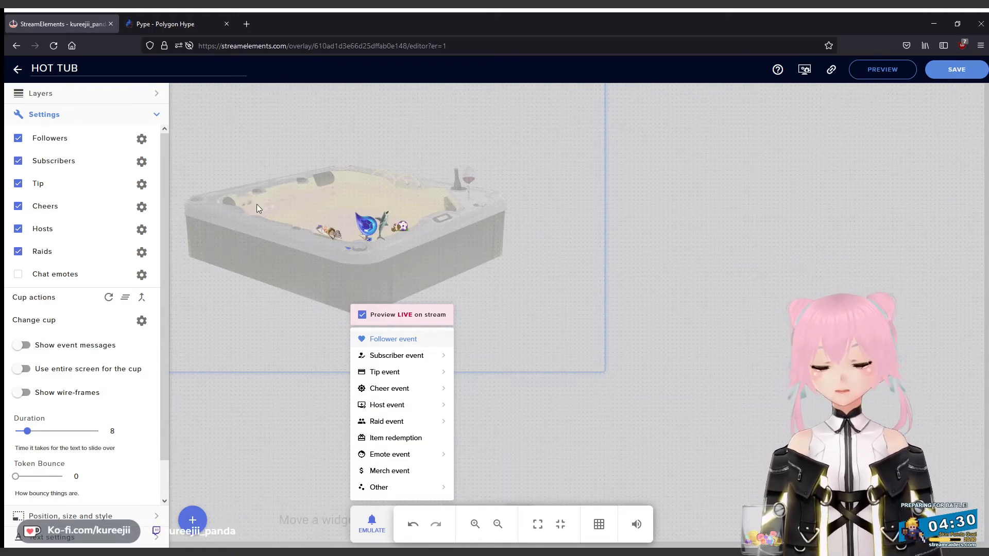
# Copy the HOT TUB overlay's link, switch to OBS, add the existing hottub jar browser source to the Gaming scene and adjust its placement.
pyautogui.click(832, 76)
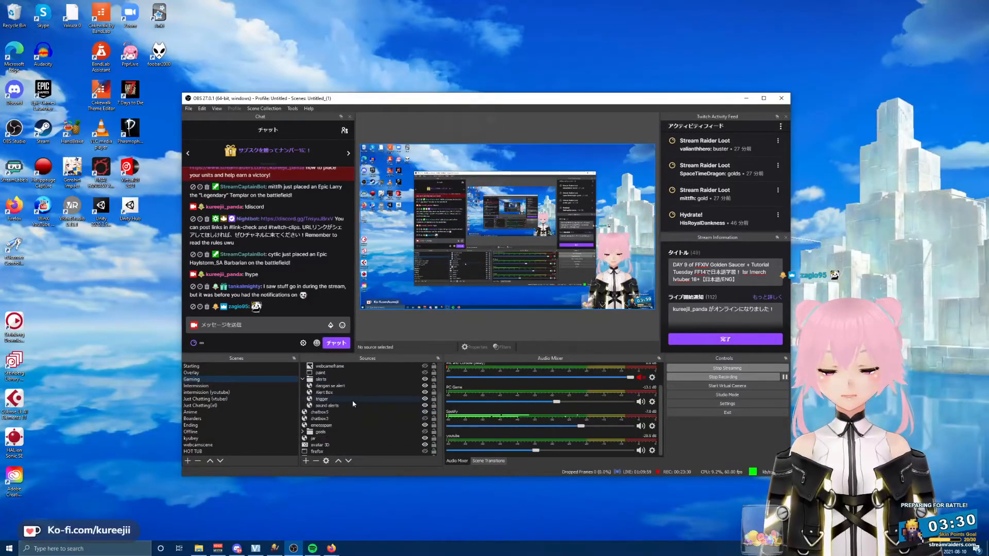
pyautogui.scroll(3, 354, 404)
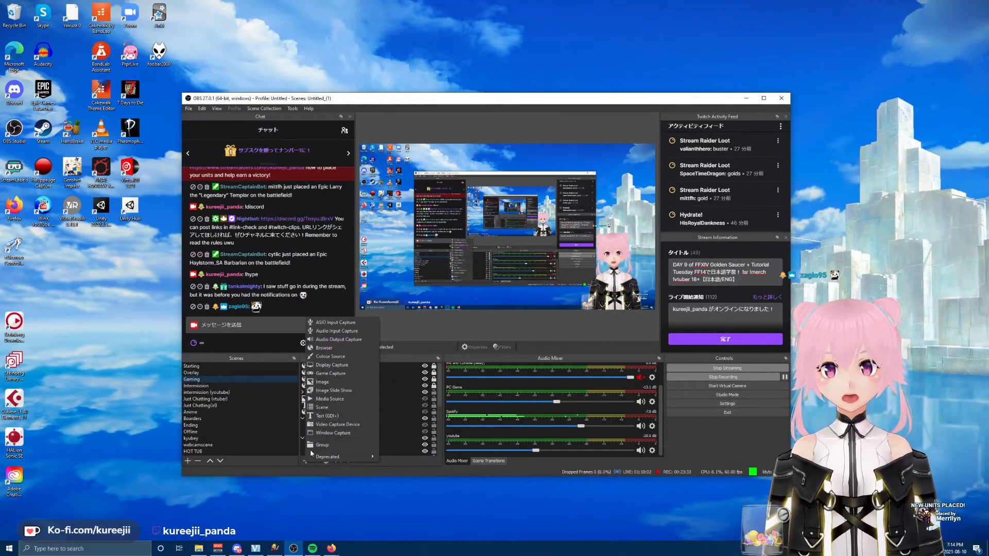
pyautogui.click(306, 460)
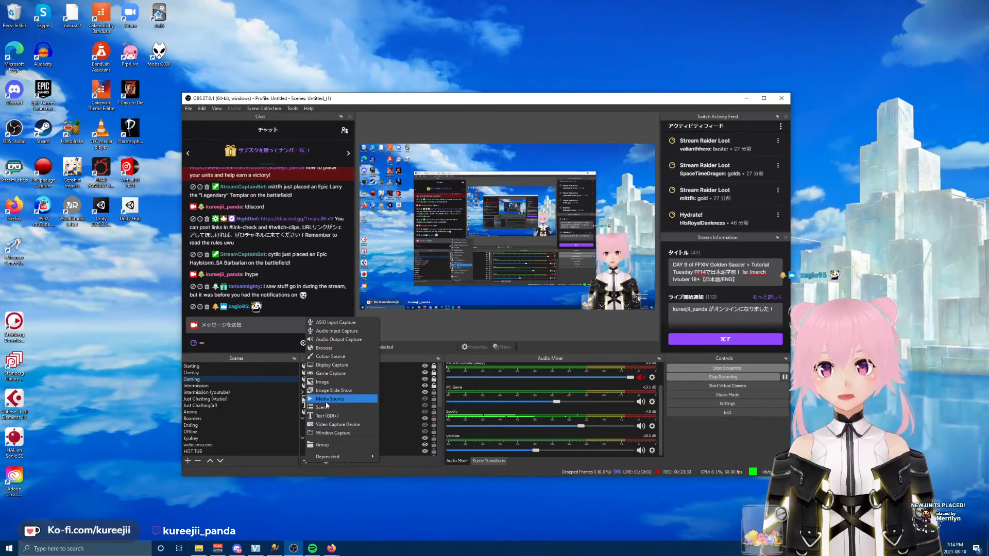
pyautogui.click(332, 348)
pyautogui.scroll(-5, 439, 309)
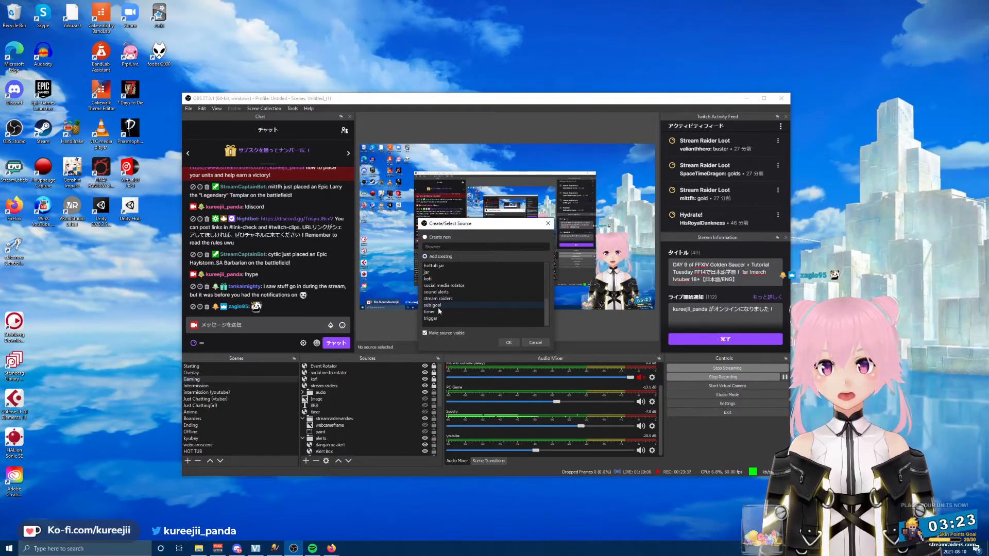
pyautogui.scroll(3, 436, 305)
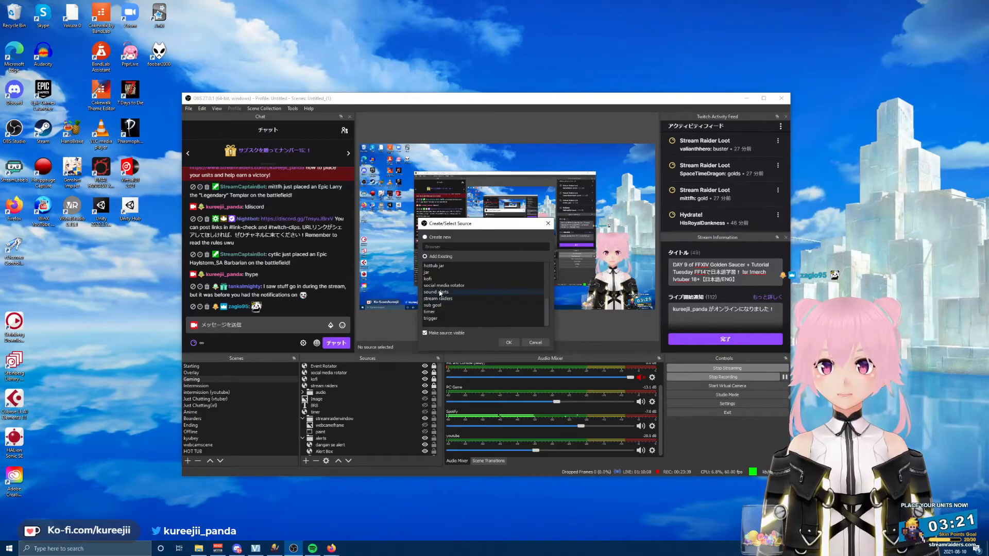
pyautogui.click(434, 285)
pyautogui.click(508, 343)
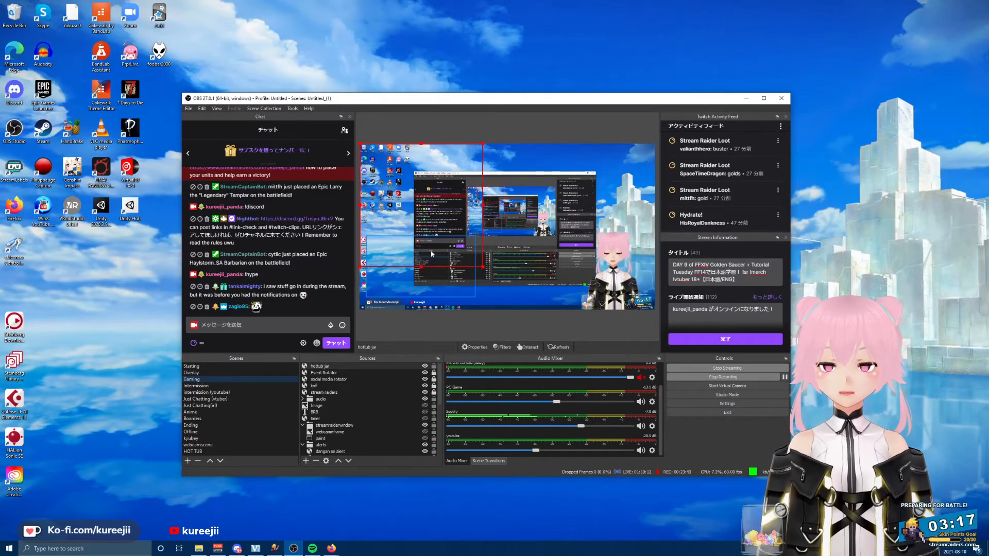
pyautogui.moveTo(428, 253)
pyautogui.mouseDown()
pyautogui.moveTo(527, 266)
pyautogui.moveTo(470, 265)
pyautogui.moveTo(461, 243)
pyautogui.moveTo(428, 260)
pyautogui.mouseUp()
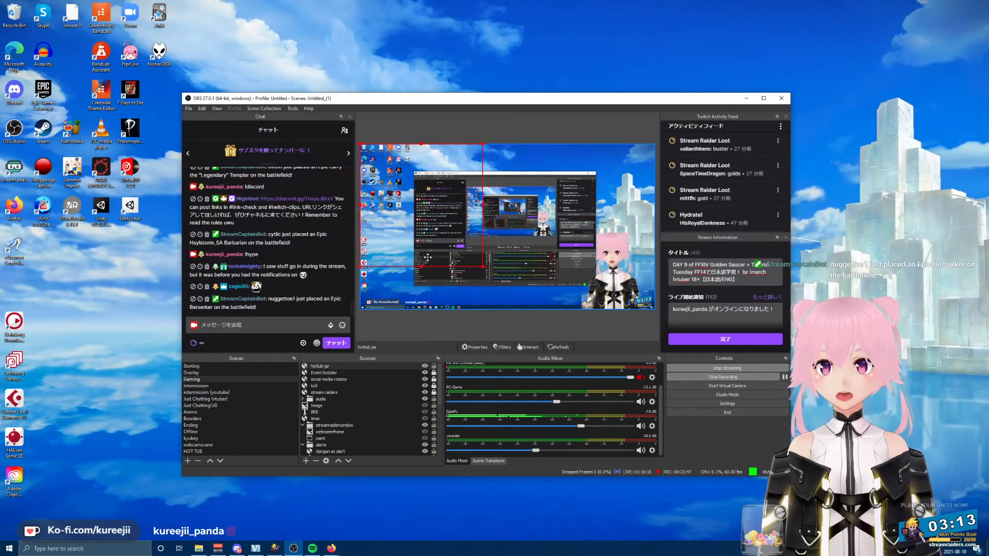
# Remove the hottub jar source from the Gaming scene in OBS.
pyautogui.hotkey('alt', 'Tab')
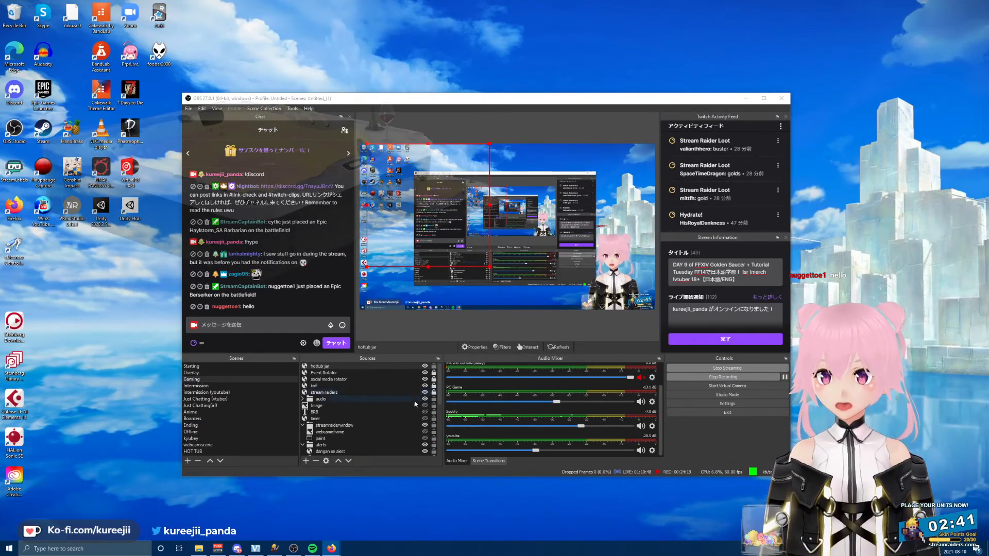
pyautogui.rightClick(400, 367)
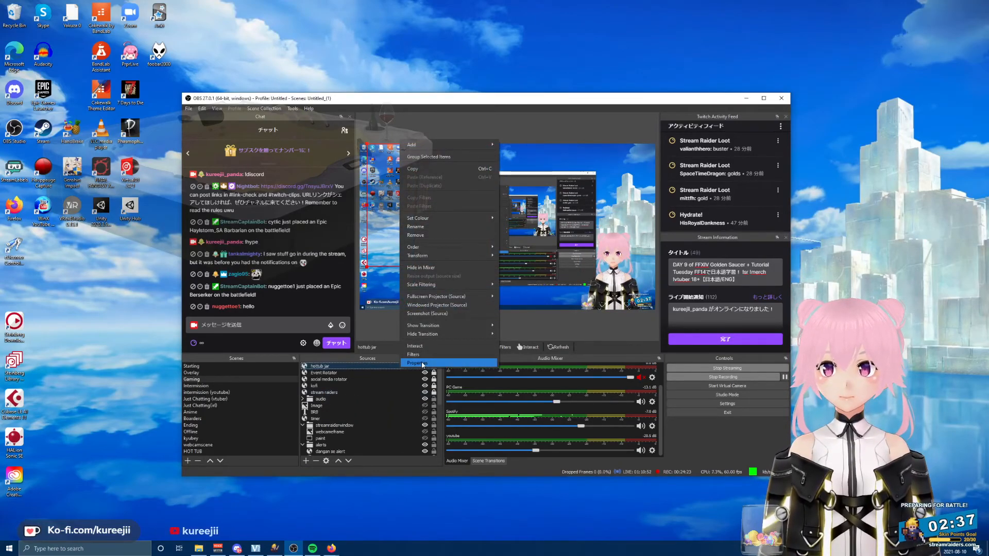
pyautogui.click(429, 237)
pyautogui.click(509, 300)
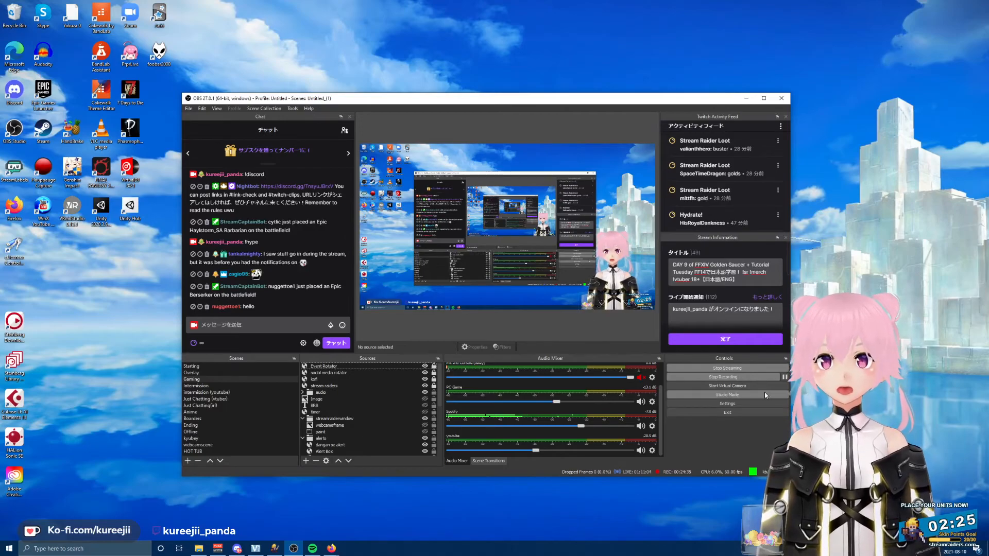
pyautogui.scroll(-5, 421, 433)
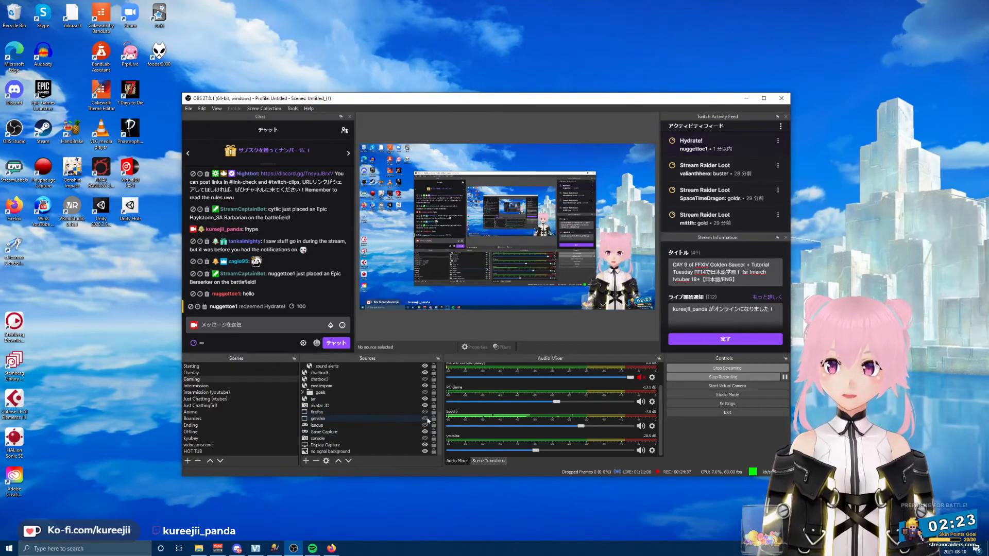
# Switch back to the StreamElements HOT TUB overlay and emulate a $50 tip event.
pyautogui.hotkey('alt', 'Tab')
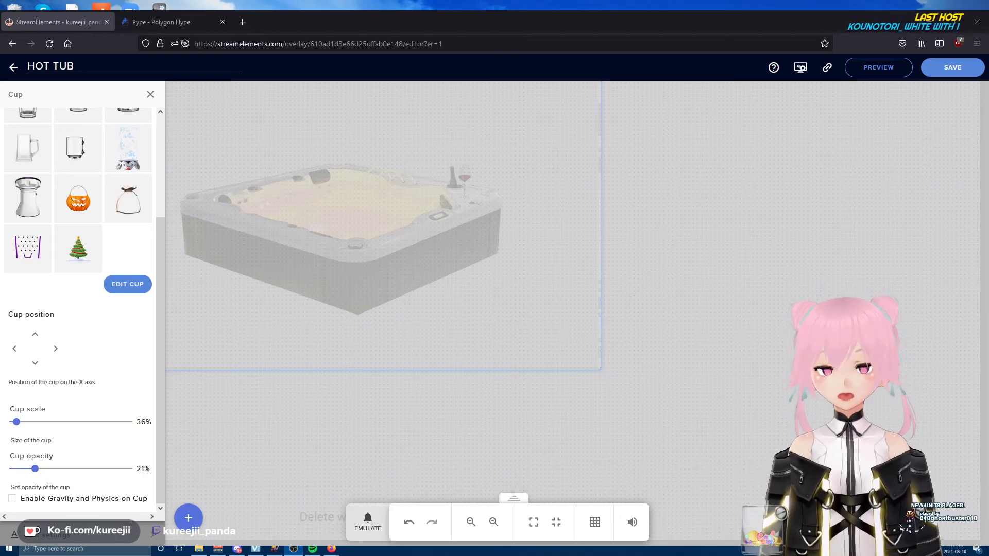
pyautogui.click(367, 521)
pyautogui.moveTo(392, 354)
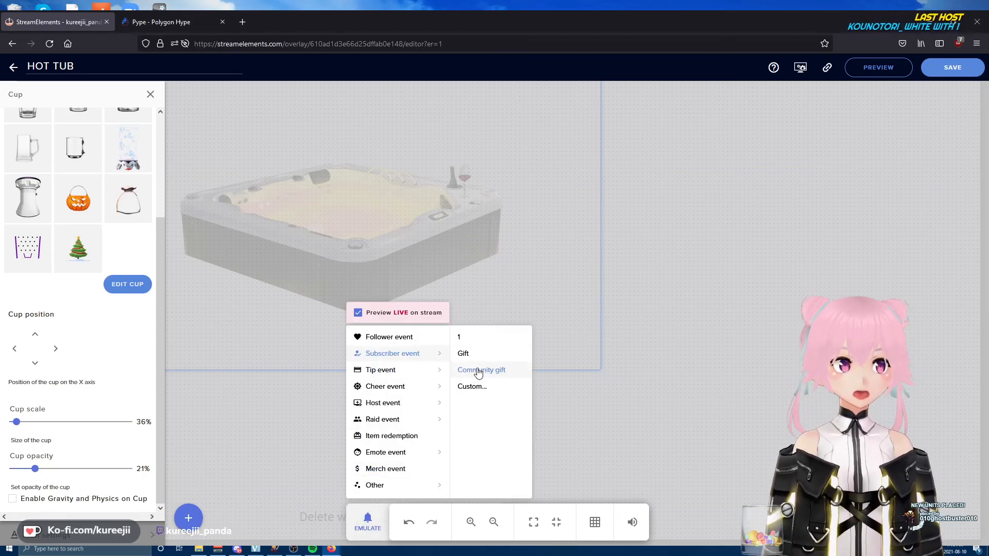
pyautogui.moveTo(406, 370)
pyautogui.click(467, 355)
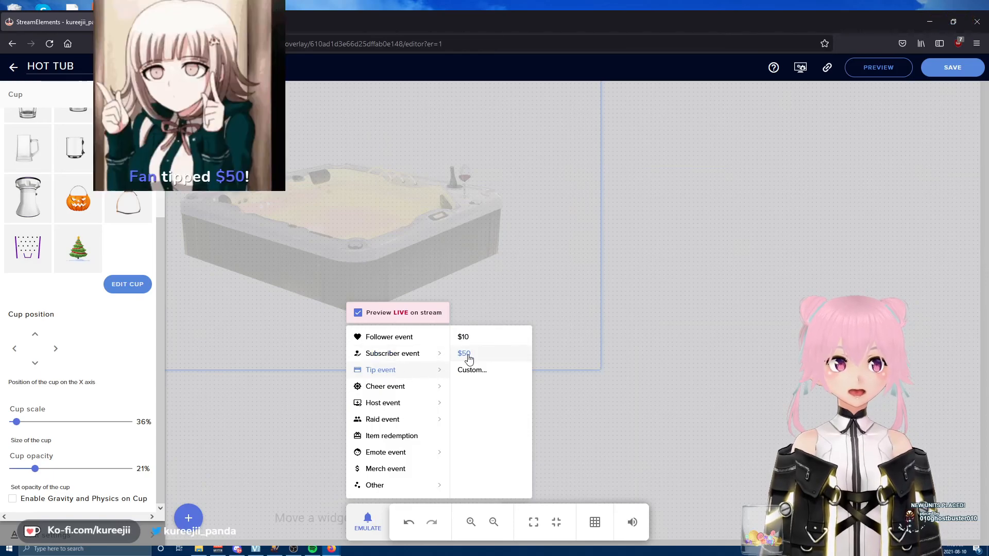